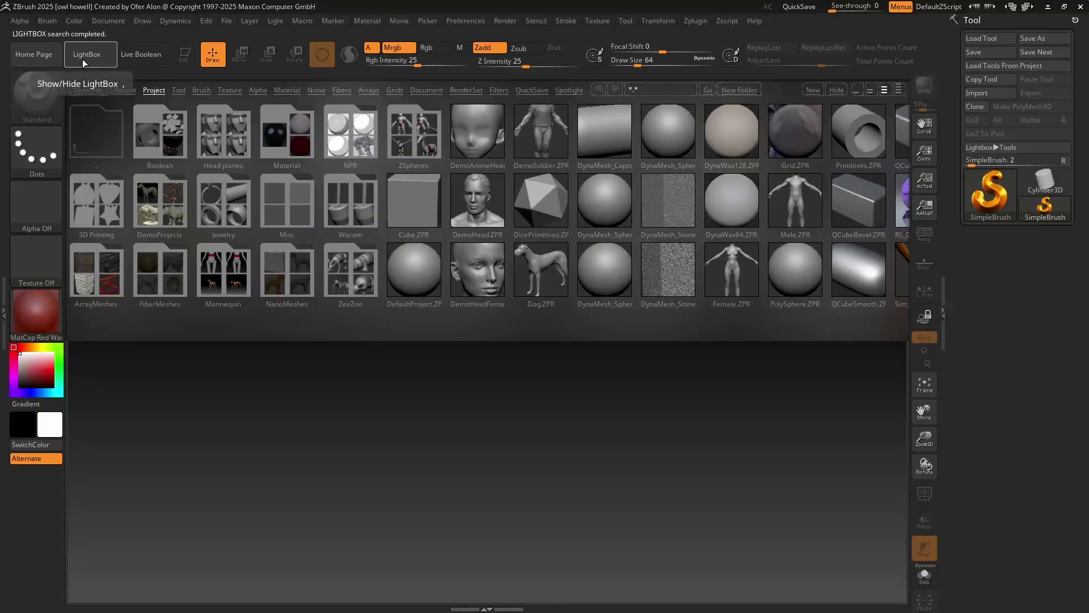
Open the DynaMesh_Sphere_64 project and turn on Sculptris Pro mode
{"action": "double_click", "coordinate": [653, 136]}
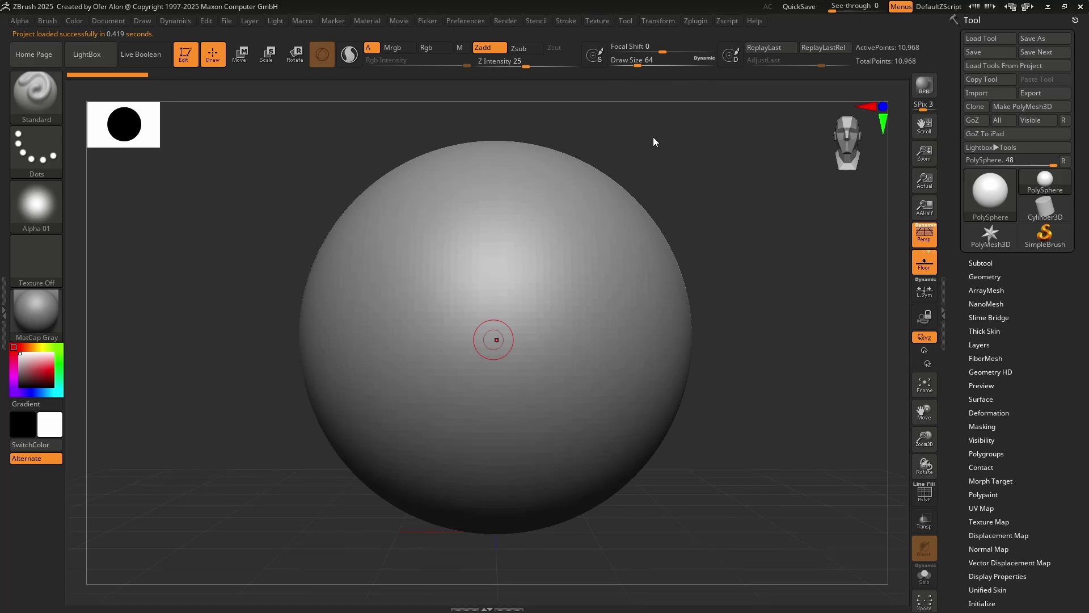
{"action": "left_click", "coordinate": [349, 54]}
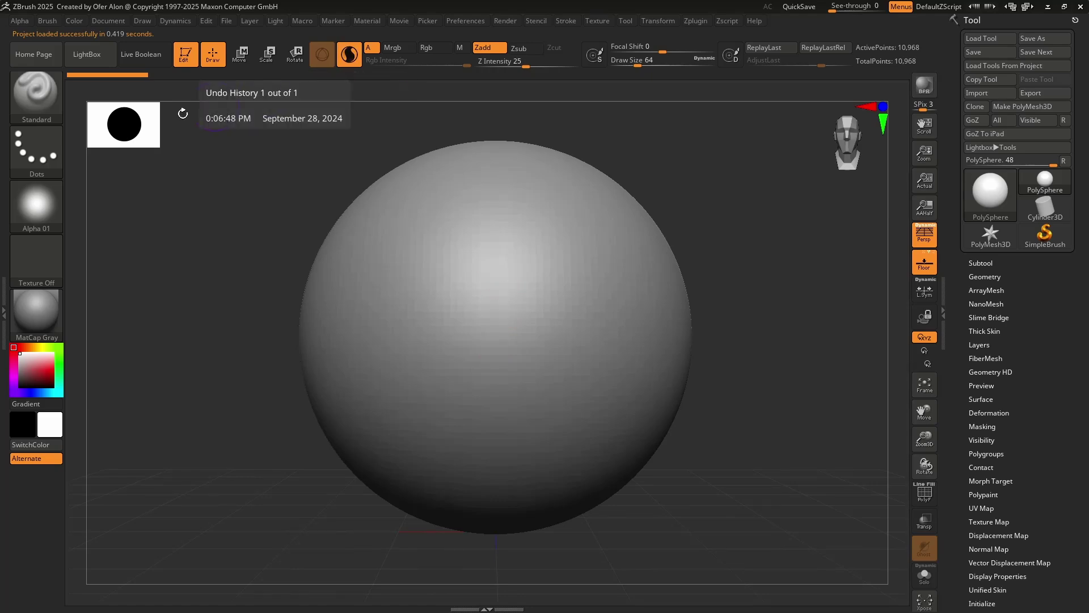
Select the ClayBuildup brush and give it the soft round Alpha 06
{"action": "left_click", "coordinate": [36, 92]}
{"action": "left_click", "coordinate": [169, 101]}
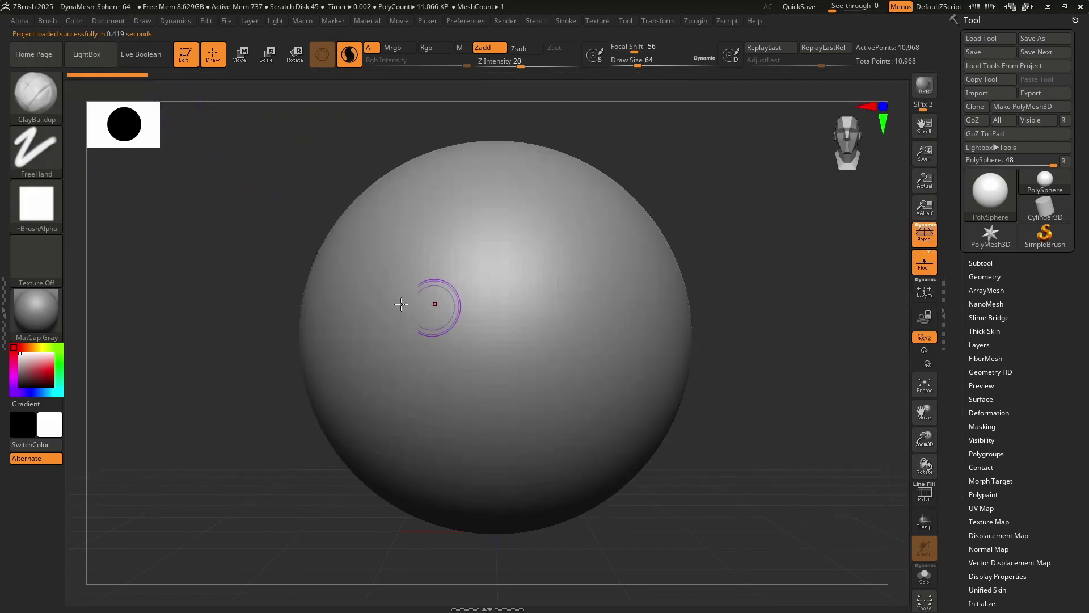
{"action": "left_click", "coordinate": [36, 205]}
{"action": "left_click", "coordinate": [433, 258]}
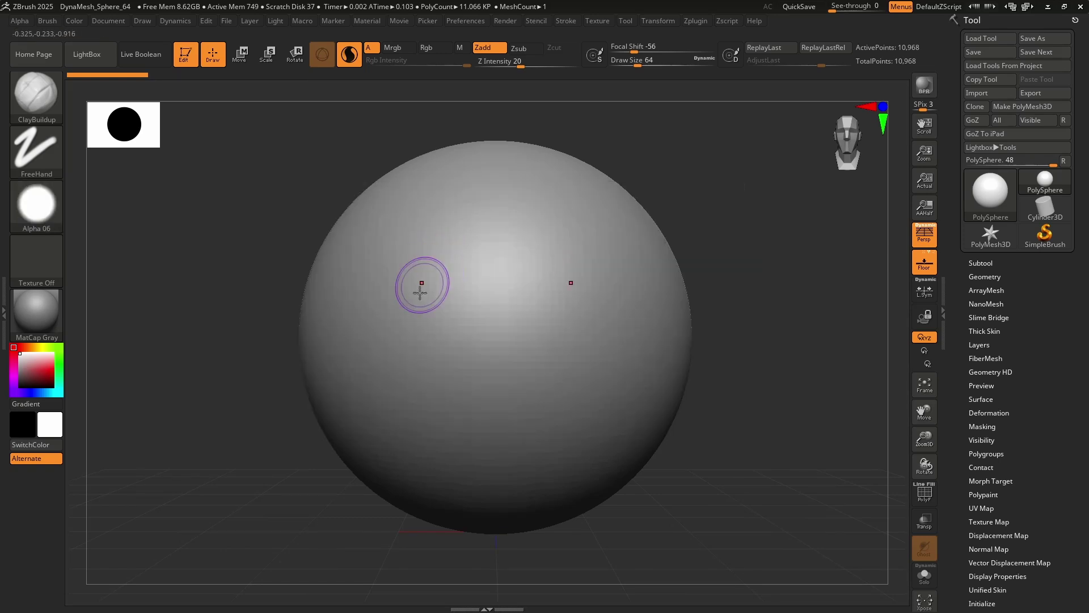
Try ClayBuildup strokes on the front of the sphere and undo them
{"action": "mouse_move", "coordinate": [421, 285]}
{"action": "left_mouse_down"}
{"action": "mouse_move", "coordinate": [384, 294]}
{"action": "mouse_move", "coordinate": [479, 342]}
{"action": "left_mouse_up"}
{"action": "key", "text": "ctrl+z"}
{"action": "key", "text": "ctrl+z"}
{"action": "key", "text": "ctrl+z"}
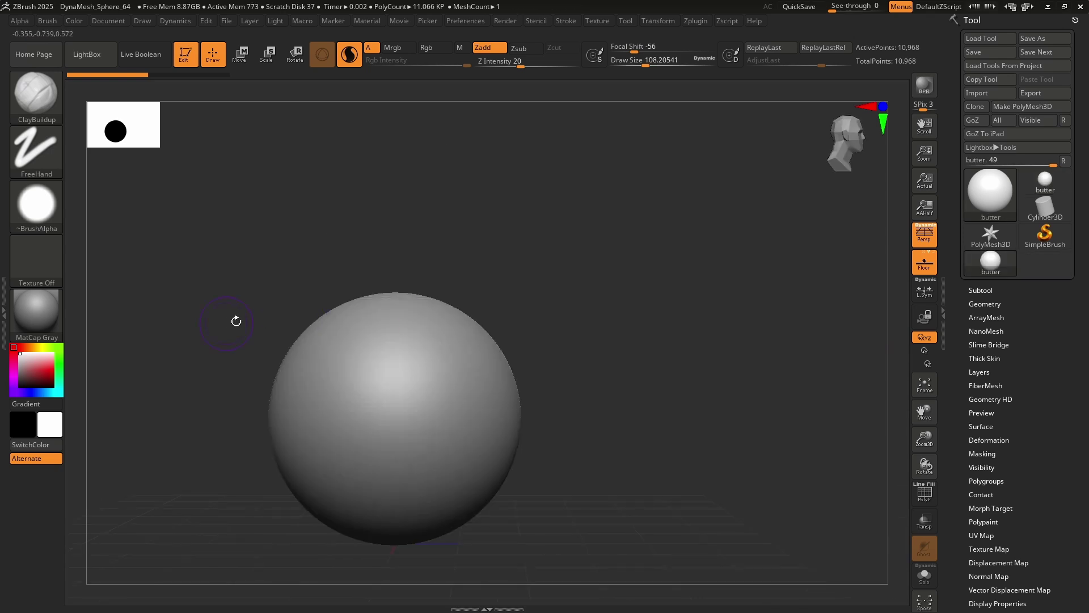
Set the draw size to about 51, sculpt a raised ring on the sphere and try zigzag ridges beside it
{"action": "right_click_drag", "start_coordinate": [371, 336], "coordinate": [404, 358], "text": "ctrl"}
{"action": "right_click_drag", "start_coordinate": [391, 345], "coordinate": [418, 321], "text": "alt"}
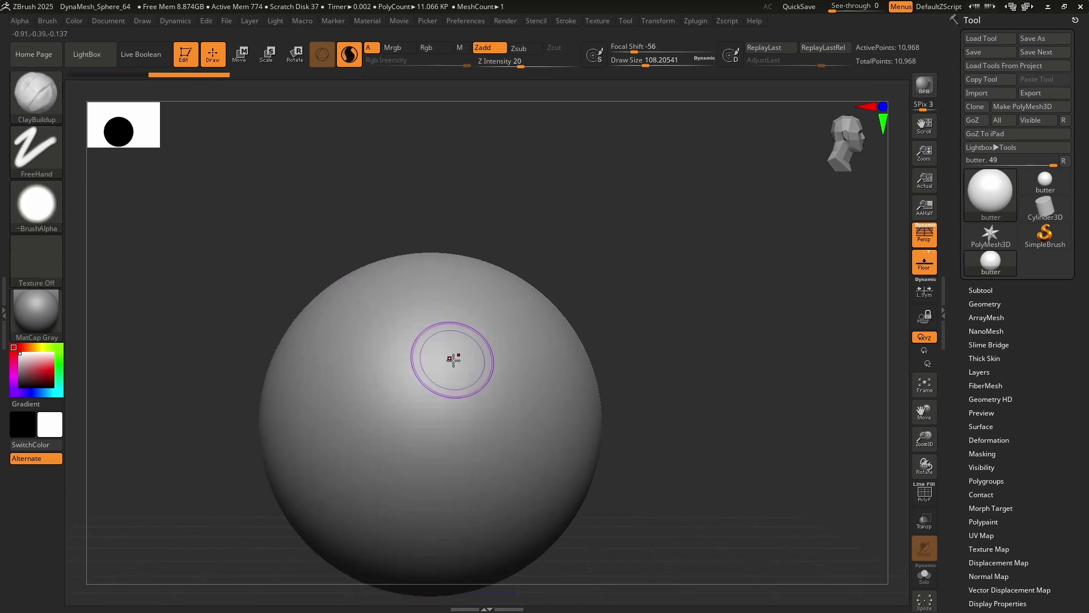
{"action": "key", "text": "s"}
{"action": "mouse_move", "coordinate": [451, 361]}
{"action": "left_mouse_down"}
{"action": "mouse_move", "coordinate": [459, 357]}
{"action": "mouse_move", "coordinate": [440, 376]}
{"action": "mouse_move", "coordinate": [462, 384]}
{"action": "mouse_move", "coordinate": [480, 360]}
{"action": "mouse_move", "coordinate": [414, 369]}
{"action": "left_mouse_up"}
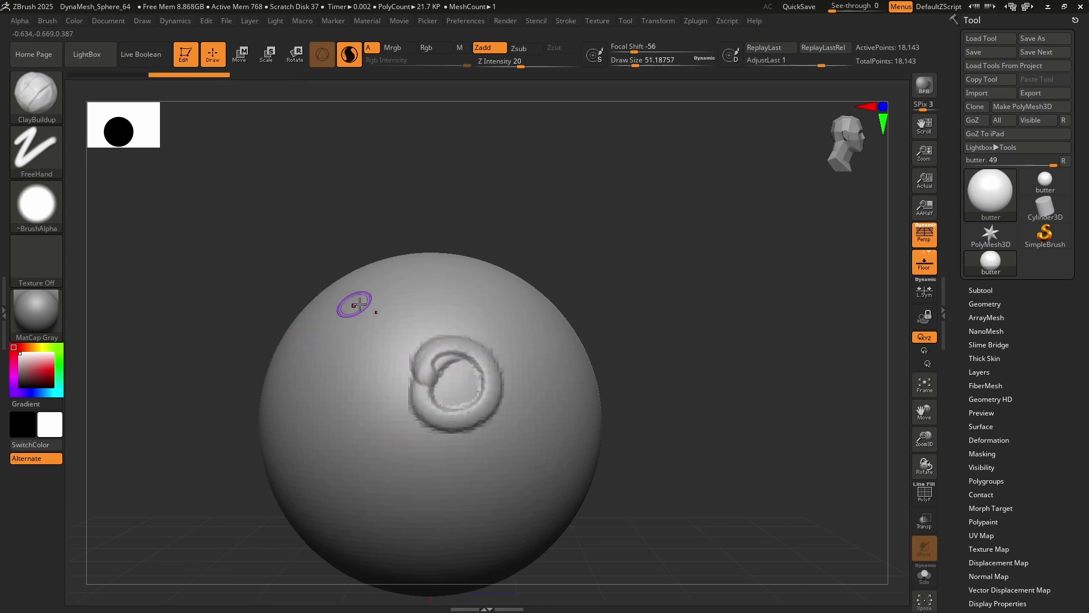
{"action": "mouse_move", "coordinate": [360, 305]}
{"action": "left_mouse_down"}
{"action": "mouse_move", "coordinate": [328, 433]}
{"action": "mouse_move", "coordinate": [502, 489]}
{"action": "left_mouse_up"}
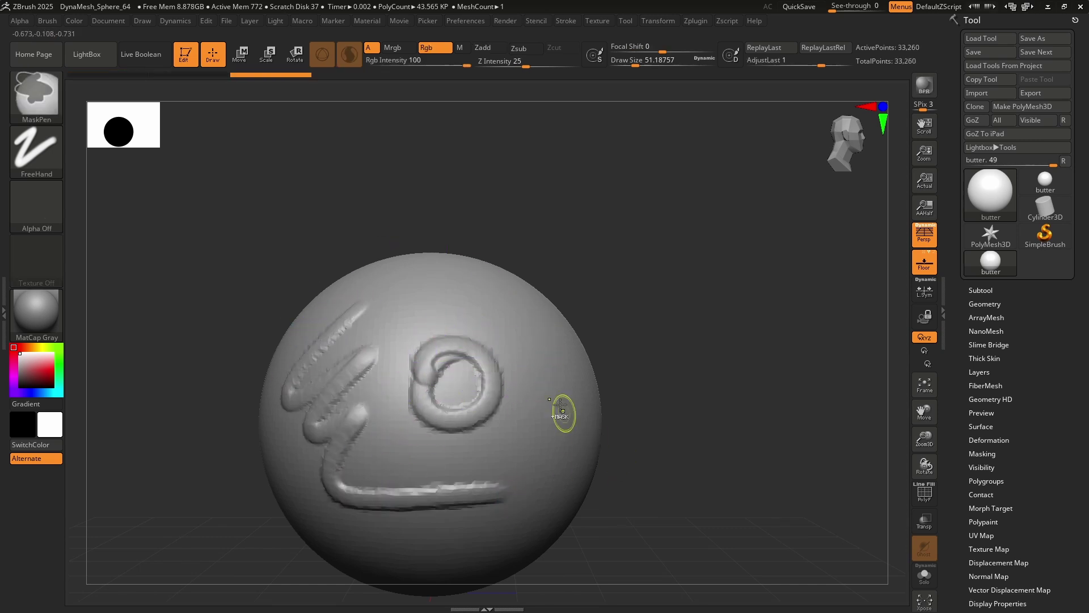
{"action": "key", "text": "ctrl+z"}
Sculpt a few more test strokes beside the ring and undo the recent strokes
{"action": "mouse_move", "coordinate": [562, 414]}
{"action": "right_mouse_down", "text": "ctrl"}
{"action": "mouse_move", "coordinate": [499, 353]}
{"action": "mouse_move", "coordinate": [445, 326]}
{"action": "mouse_move", "coordinate": [523, 346]}
{"action": "mouse_move", "coordinate": [601, 324]}
{"action": "right_mouse_up", "text": "ctrl"}
{"action": "scroll", "coordinate": [498, 343], "scroll_direction": "down", "scroll_amount": 5}
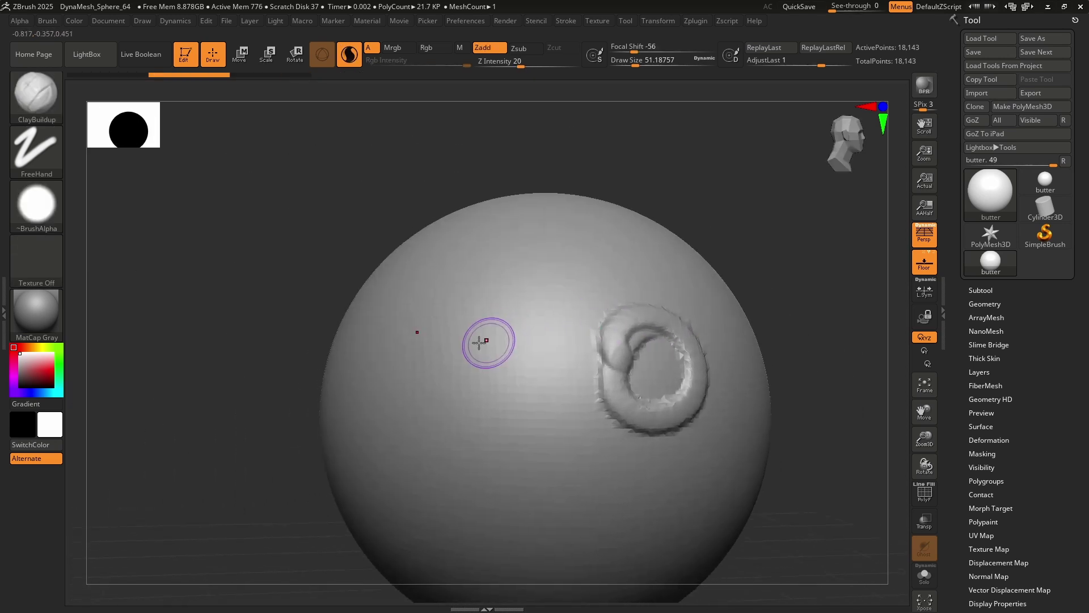
{"action": "mouse_move", "coordinate": [477, 318]}
{"action": "left_mouse_down"}
{"action": "mouse_move", "coordinate": [477, 418]}
{"action": "mouse_move", "coordinate": [505, 328]}
{"action": "left_mouse_up"}
{"action": "mouse_move", "coordinate": [526, 455]}
{"action": "left_mouse_down"}
{"action": "mouse_move", "coordinate": [499, 528]}
{"action": "mouse_move", "coordinate": [509, 487]}
{"action": "left_mouse_up"}
{"action": "mouse_move", "coordinate": [586, 424]}
{"action": "right_mouse_down", "text": "ctrl"}
{"action": "mouse_move", "coordinate": [588, 373]}
{"action": "mouse_move", "coordinate": [550, 388]}
{"action": "right_mouse_up", "text": "ctrl"}
{"action": "key", "text": "ctrl+z"}
{"action": "key", "text": "ctrl+z"}
{"action": "key", "text": "ctrl+z"}
Adjust the draw size and sculpt broad clay strokes across the sphere
{"action": "key", "text": "s"}
{"action": "left_click_drag", "start_coordinate": [405, 328], "coordinate": [415, 330]}
{"action": "mouse_move", "coordinate": [346, 335]}
{"action": "left_mouse_down"}
{"action": "mouse_move", "coordinate": [484, 302]}
{"action": "mouse_move", "coordinate": [480, 334]}
{"action": "mouse_move", "coordinate": [498, 392]}
{"action": "mouse_move", "coordinate": [432, 502]}
{"action": "mouse_move", "coordinate": [519, 465]}
{"action": "left_mouse_up"}
{"action": "key", "text": "s"}
{"action": "left_click_drag", "start_coordinate": [499, 340], "coordinate": [492, 339]}
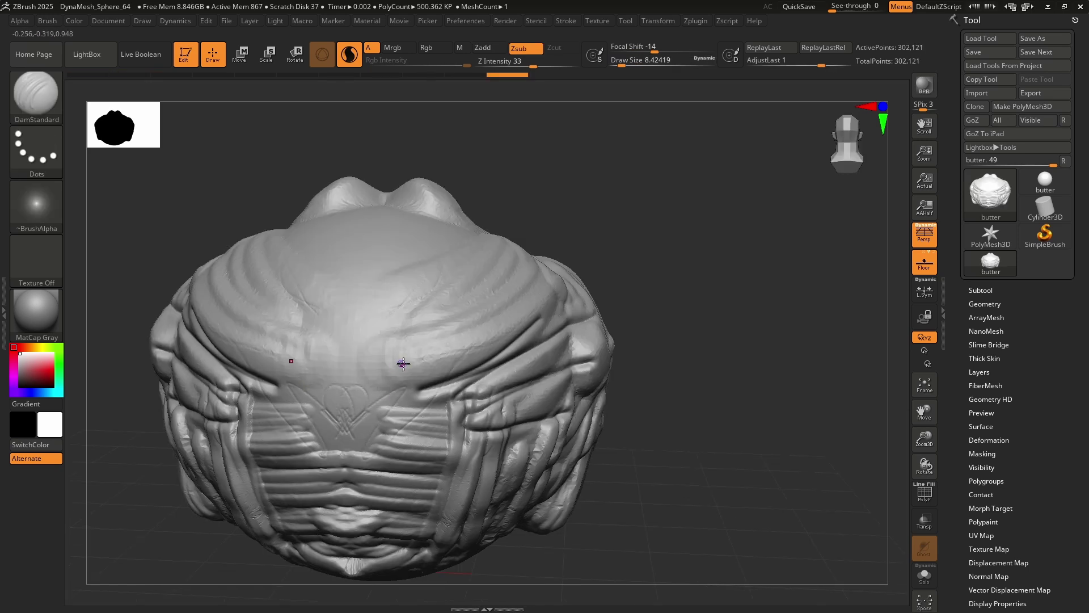
{"action": "left_click_drag", "start_coordinate": [625, 372], "coordinate": [629, 368]}
{"action": "right_click", "coordinate": [629, 369]}
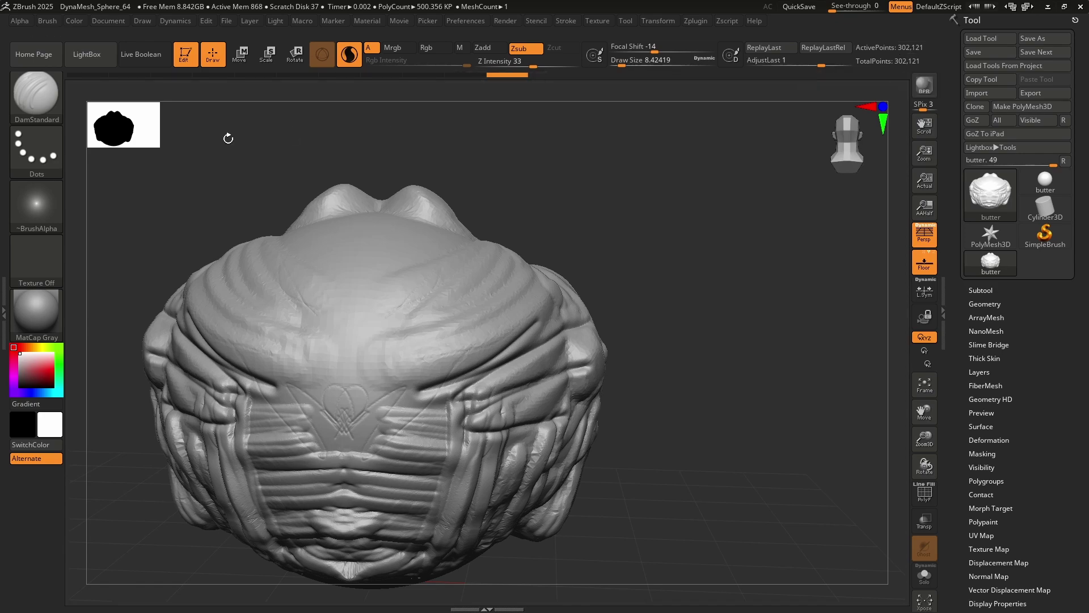
Switch back to the ClayBuildup brush and set its draw size to about 46
{"action": "left_click", "coordinate": [39, 98]}
{"action": "left_click", "coordinate": [158, 103]}
{"action": "mouse_move", "coordinate": [514, 268]}
{"action": "right_mouse_down", "text": "ctrl"}
{"action": "mouse_move", "coordinate": [501, 314]}
{"action": "mouse_move", "coordinate": [567, 372]}
{"action": "right_mouse_up", "text": "ctrl"}
{"action": "key", "text": "s"}
{"action": "left_click_drag", "start_coordinate": [371, 301], "coordinate": [384, 301]}
{"action": "right_click_drag", "start_coordinate": [384, 301], "coordinate": [408, 313]}
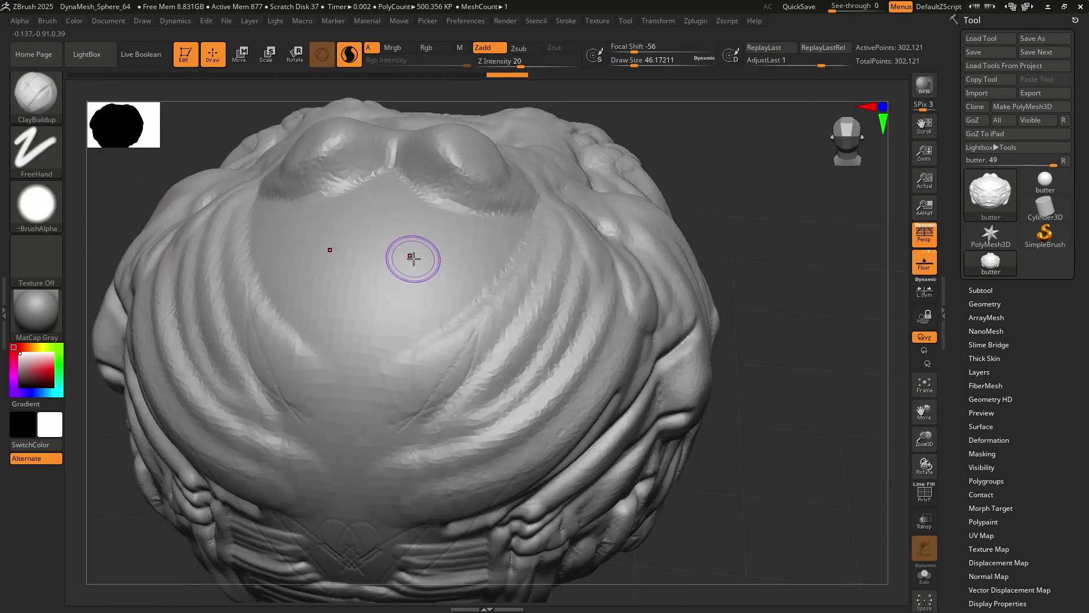
Try symmetrical ring-shaped clay strokes on the smooth central area at a draw size of about 80, and undo them
{"action": "mouse_move", "coordinate": [413, 258]}
{"action": "left_mouse_down"}
{"action": "mouse_move", "coordinate": [393, 295]}
{"action": "mouse_move", "coordinate": [432, 276]}
{"action": "left_mouse_up"}
{"action": "key", "text": "ctrl+z"}
{"action": "key", "text": "s"}
{"action": "mouse_move", "coordinate": [510, 278]}
{"action": "left_mouse_down"}
{"action": "mouse_move", "coordinate": [459, 318]}
{"action": "mouse_move", "coordinate": [433, 284]}
{"action": "mouse_move", "coordinate": [372, 344]}
{"action": "left_mouse_up"}
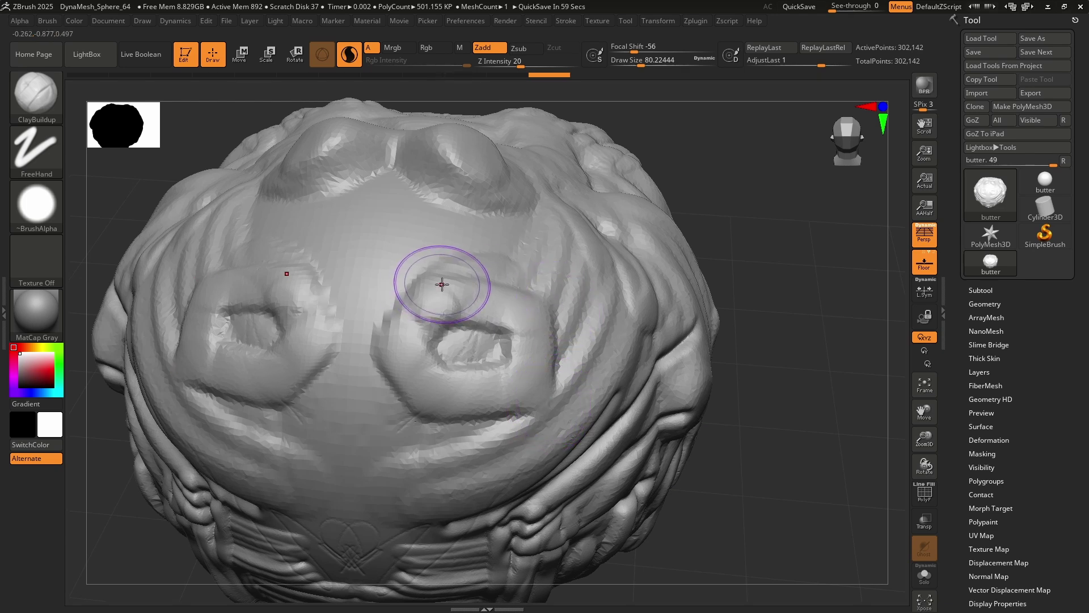
{"action": "key", "text": "ctrl+z"}
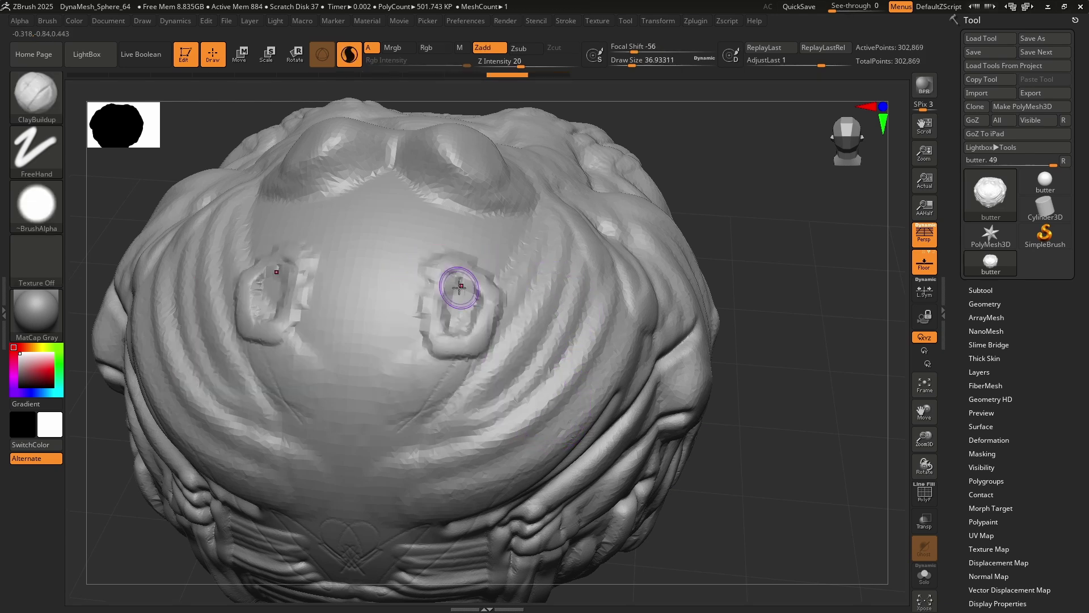
Try fine diagonal ridges on both sides of the smooth central area at a draw size of about 37, and undo them
{"action": "mouse_move", "coordinate": [442, 359]}
{"action": "left_mouse_down"}
{"action": "mouse_move", "coordinate": [476, 329]}
{"action": "mouse_move", "coordinate": [494, 295]}
{"action": "mouse_move", "coordinate": [487, 280]}
{"action": "mouse_move", "coordinate": [513, 307]}
{"action": "left_mouse_up"}
{"action": "mouse_move", "coordinate": [483, 246]}
{"action": "left_mouse_down"}
{"action": "mouse_move", "coordinate": [532, 284]}
{"action": "mouse_move", "coordinate": [519, 204]}
{"action": "left_mouse_up"}
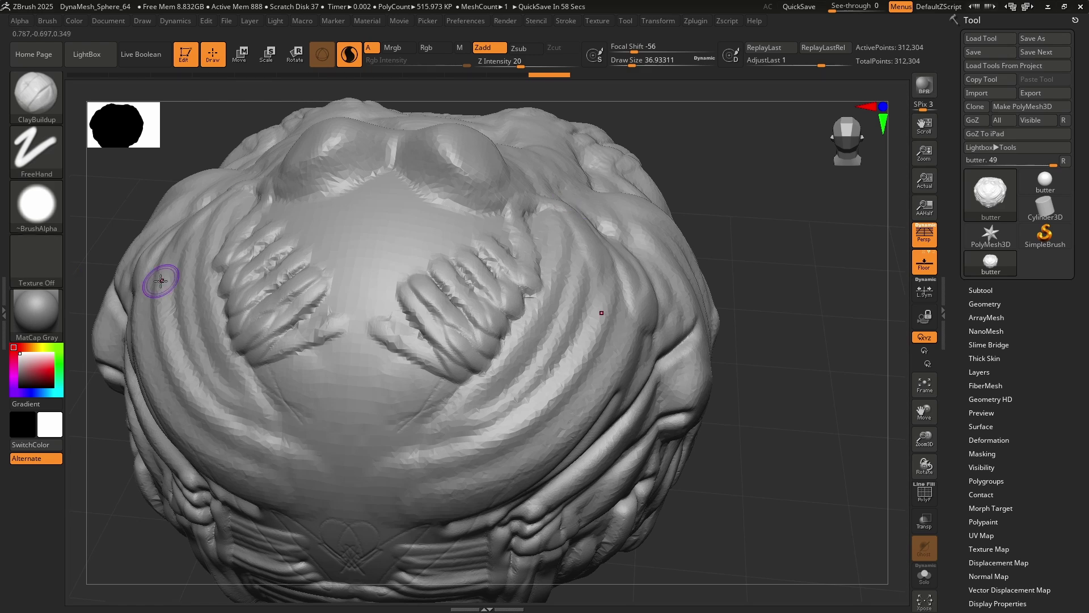
{"action": "key", "text": "ctrl+z"}
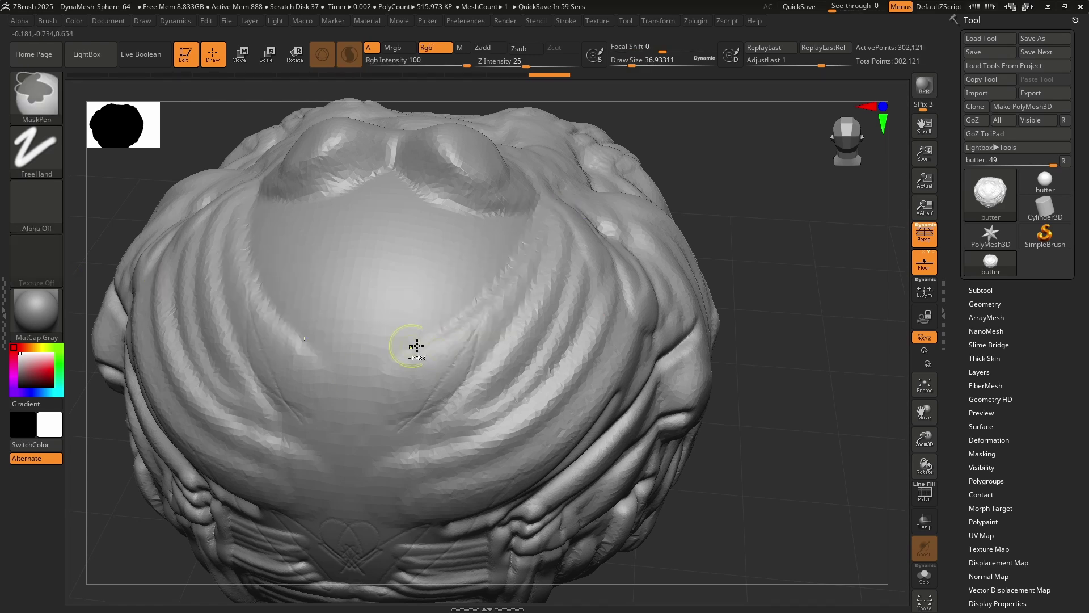
{"action": "right_click_drag", "start_coordinate": [416, 345], "coordinate": [455, 280], "text": "ctrl"}
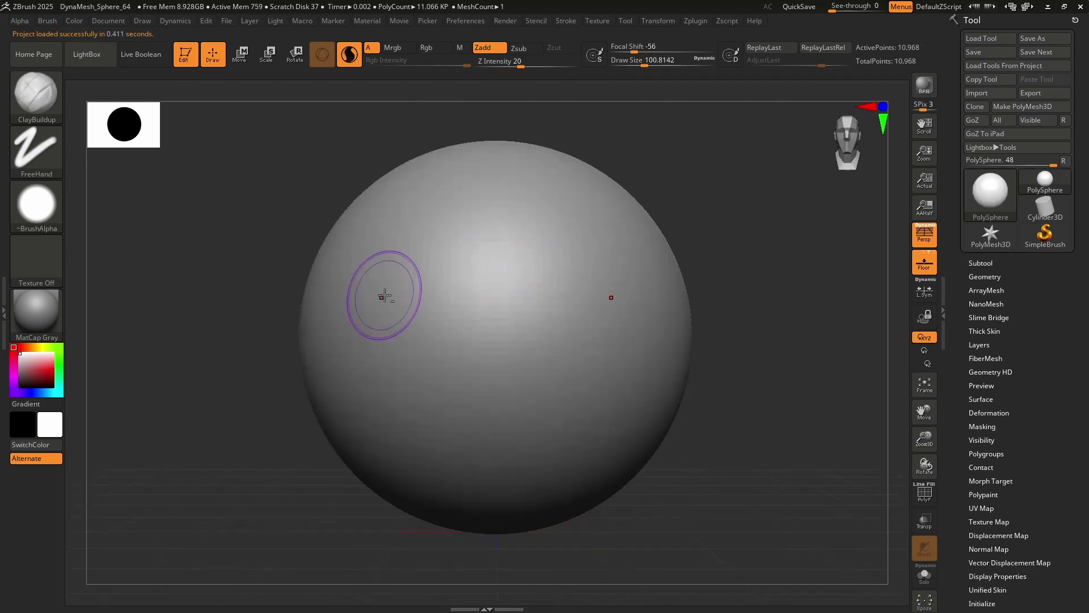
Sculpt symmetrical eye sockets, a large nose and heavy brows on the fresh sphere at a draw size of about 101
{"action": "left_click_drag", "start_coordinate": [382, 296], "coordinate": [417, 295]}
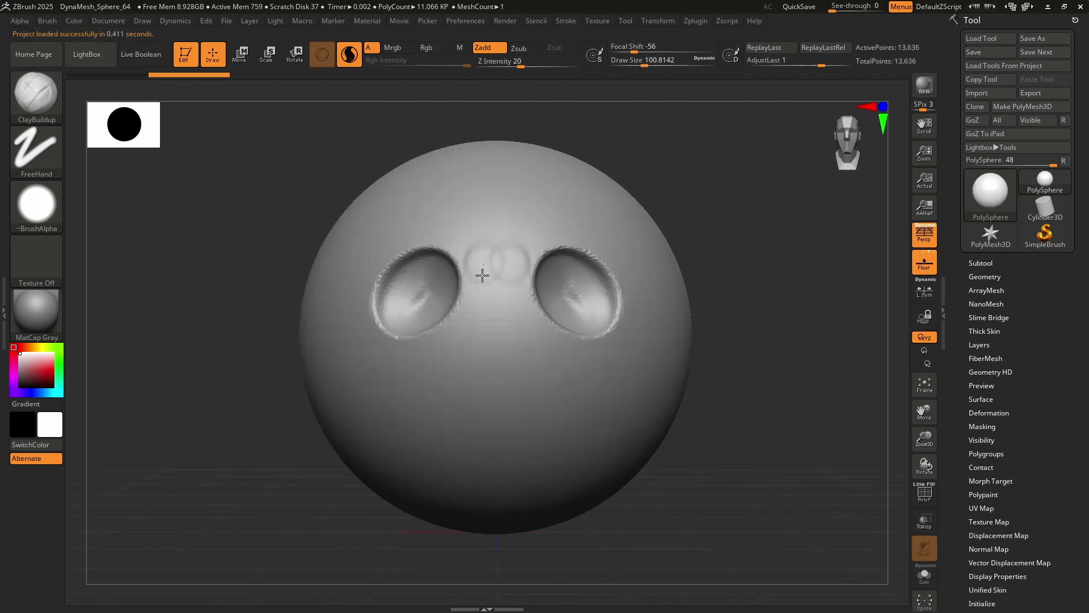
{"action": "mouse_move", "coordinate": [483, 276]}
{"action": "left_mouse_down"}
{"action": "mouse_move", "coordinate": [535, 392]}
{"action": "mouse_move", "coordinate": [560, 399]}
{"action": "mouse_move", "coordinate": [537, 386]}
{"action": "left_mouse_up"}
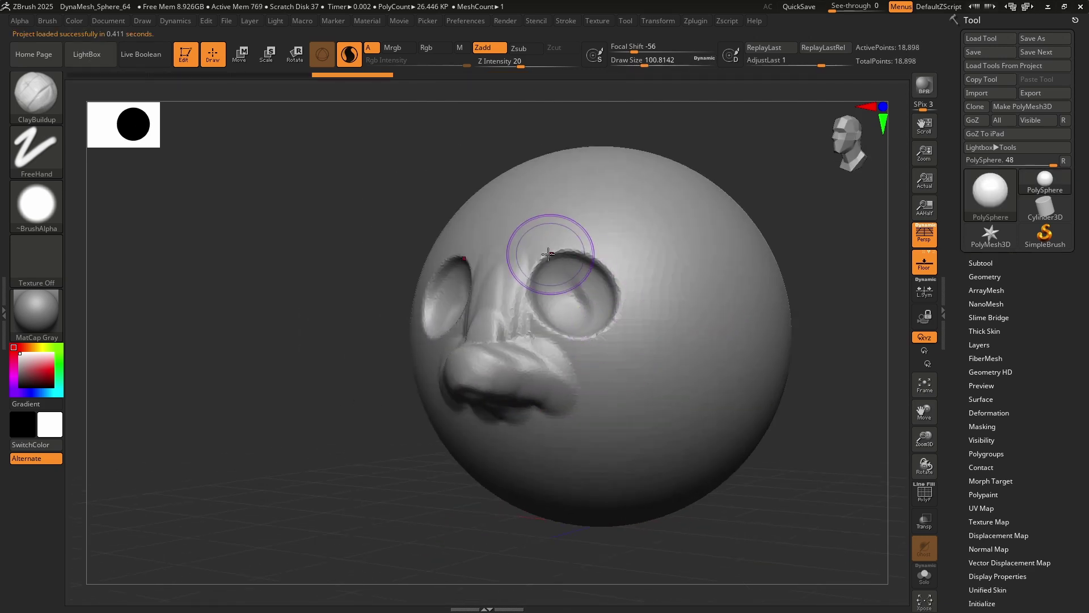
{"action": "left_click_drag", "start_coordinate": [539, 243], "coordinate": [564, 287], "text": "ctrl"}
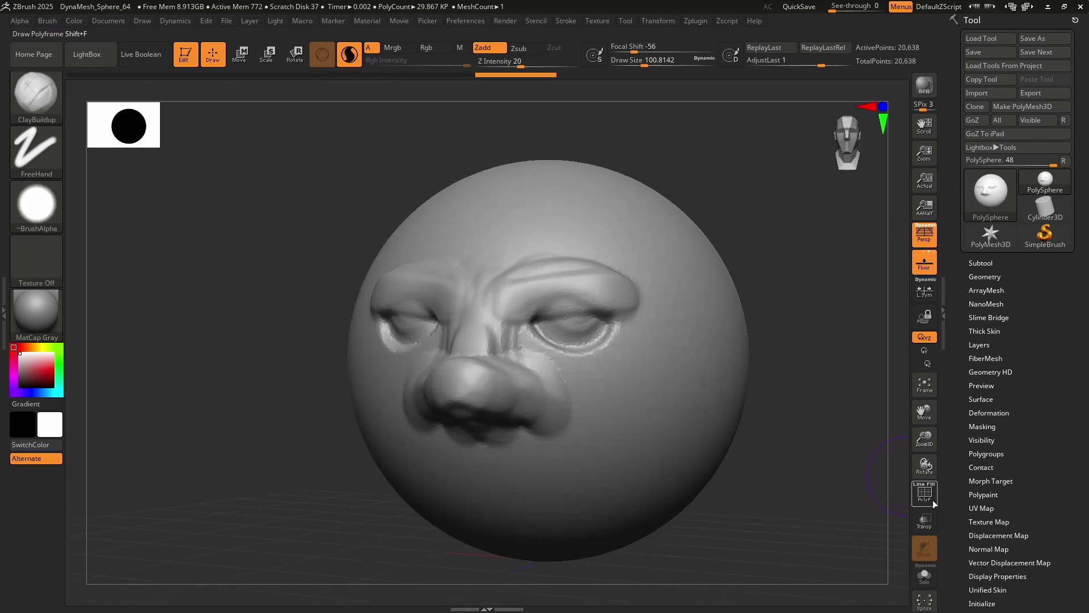
Display the polyframe, set the draw size to 28.75, and examine the mesh density around the sculpted eye and brow up close
{"action": "left_click", "coordinate": [935, 504]}
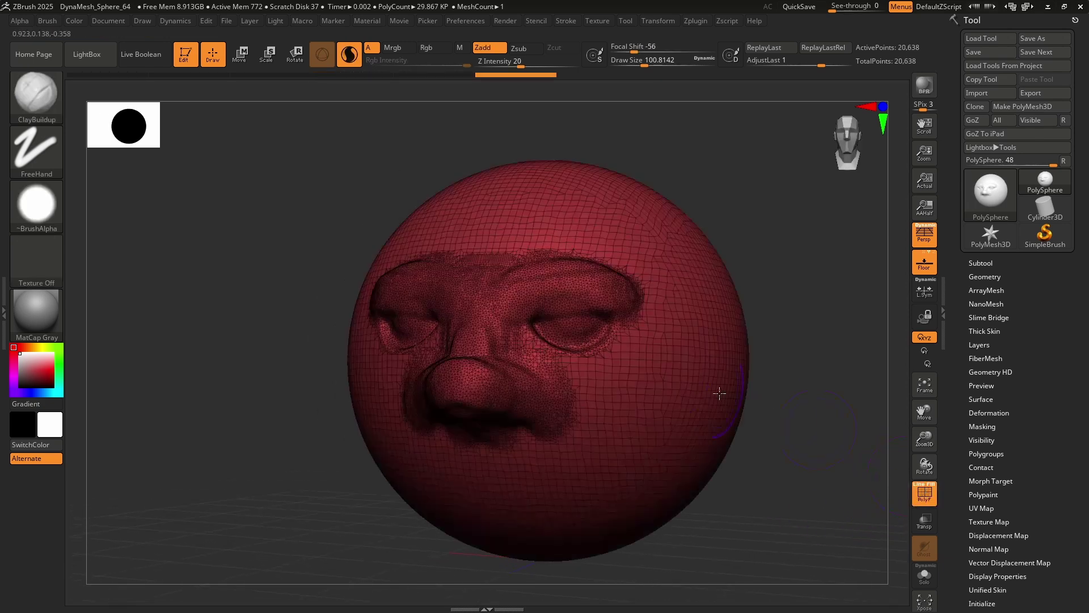
{"action": "scroll", "coordinate": [723, 389], "scroll_direction": "up", "scroll_amount": 5}
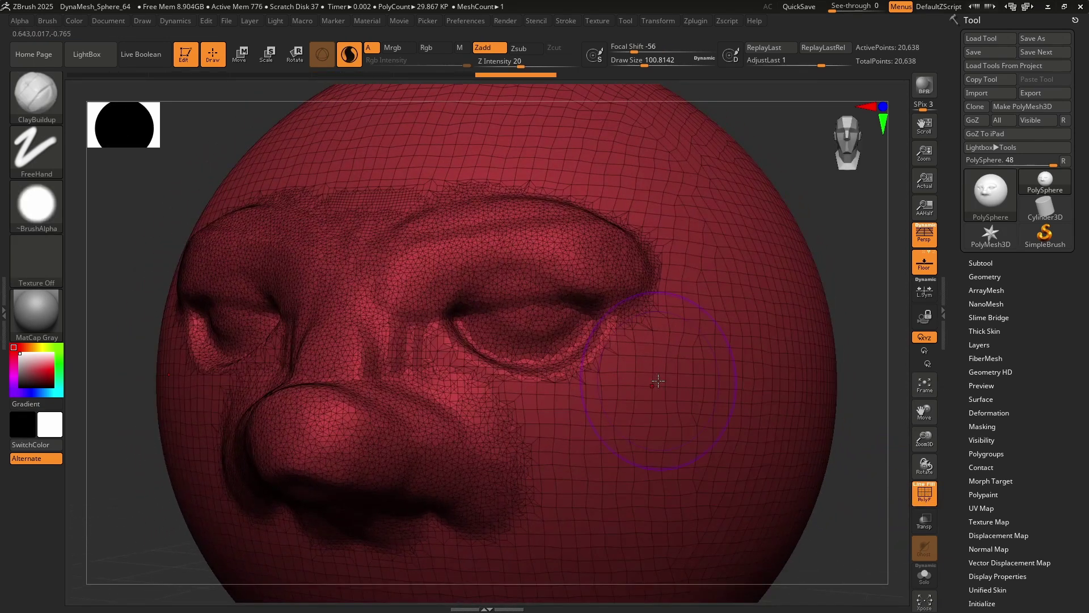
{"action": "key", "text": "s"}
{"action": "left_click_drag", "start_coordinate": [559, 260], "coordinate": [541, 260]}
{"action": "scroll", "coordinate": [602, 335], "scroll_direction": "up", "scroll_amount": 4}
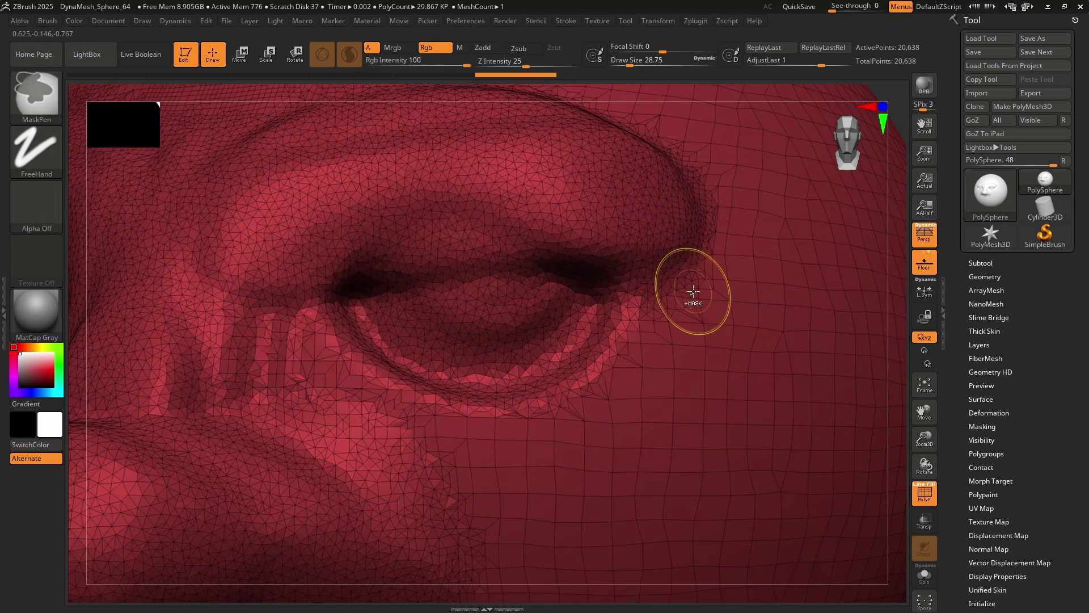
{"action": "right_click_drag", "start_coordinate": [693, 300], "coordinate": [522, 389], "text": "alt"}
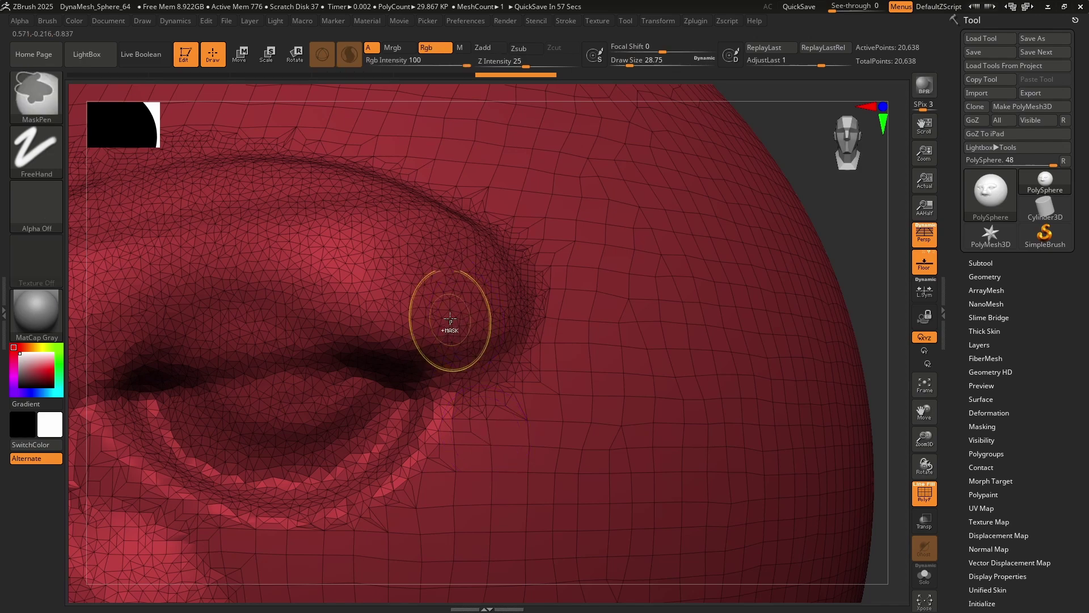
{"action": "right_click_drag", "start_coordinate": [450, 322], "coordinate": [448, 201], "text": "ctrl"}
{"action": "right_click_drag", "start_coordinate": [380, 320], "coordinate": [595, 350]}
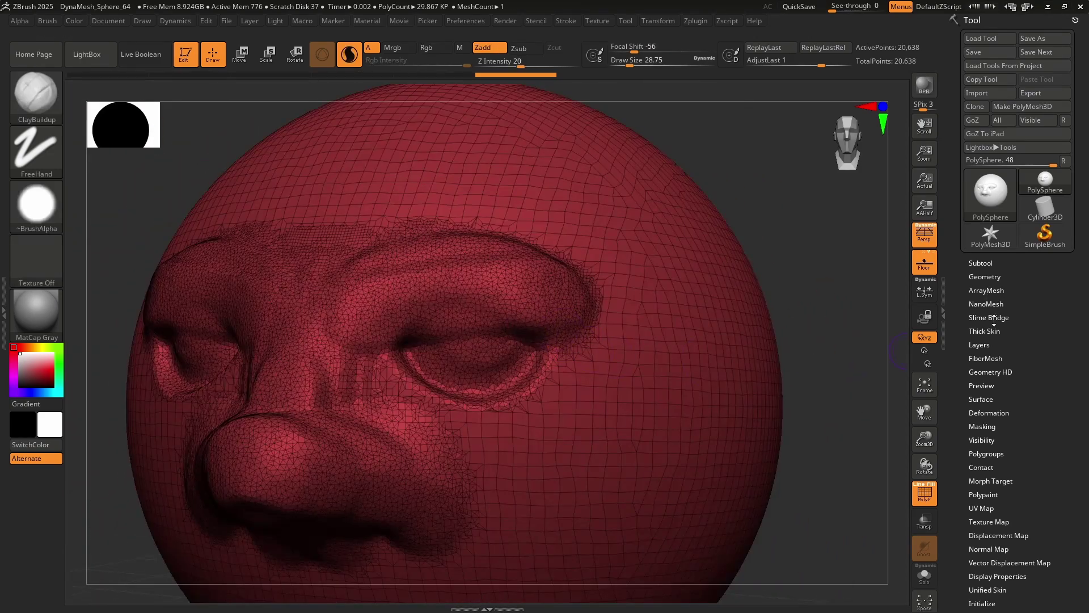
Remesh the sculpted face with ZRemesher at its current settings
{"action": "left_click", "coordinate": [989, 276]}
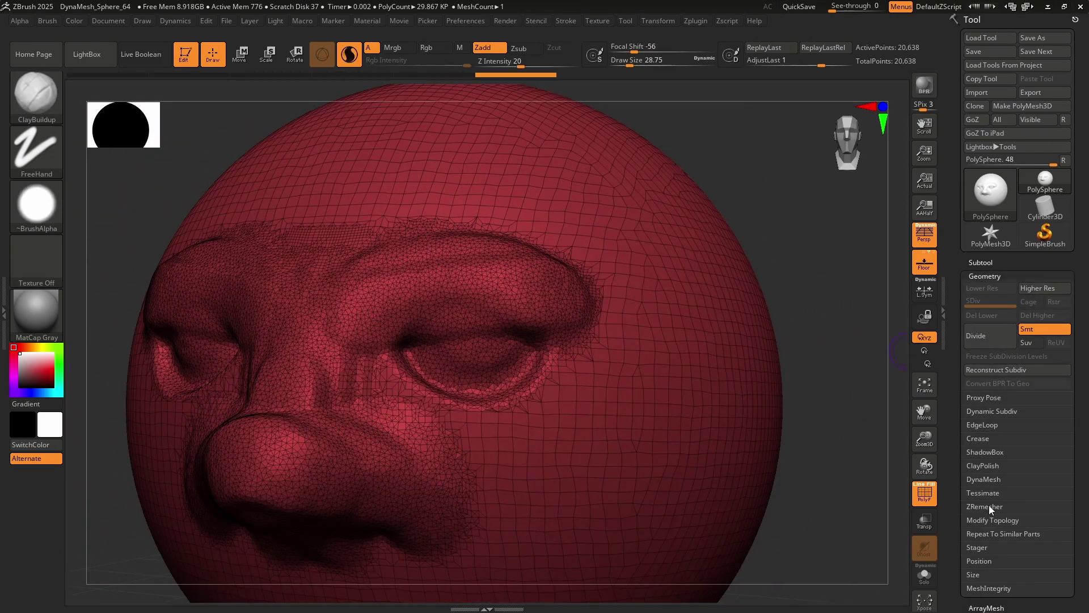
{"action": "left_click", "coordinate": [999, 508]}
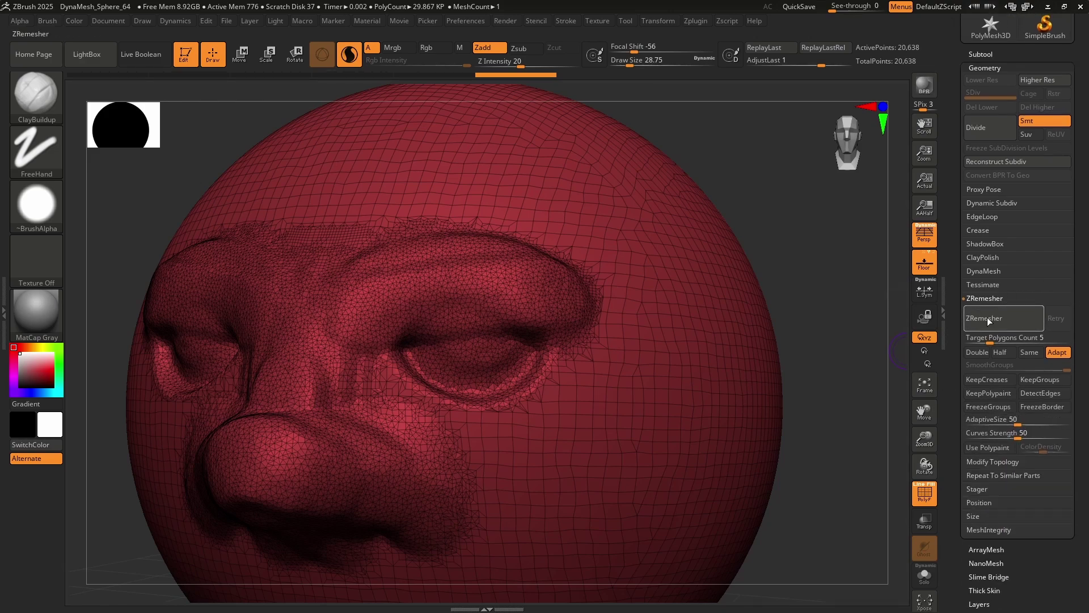
{"action": "left_click", "coordinate": [987, 320]}
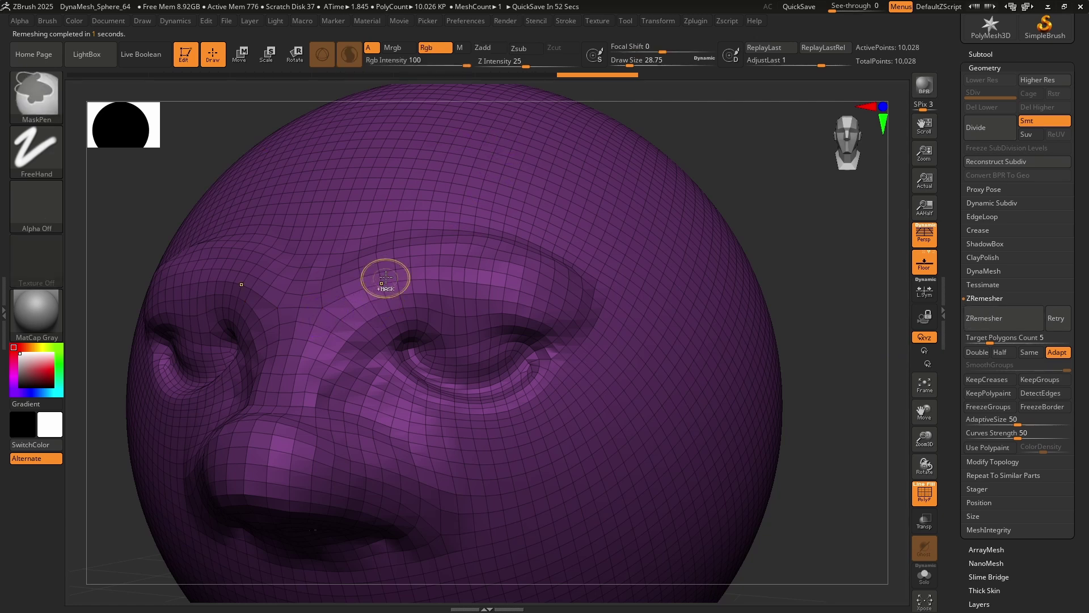
Undo and redo the remesh to compare both versions of the face, with and without the polyframe
{"action": "key", "text": "ctrl+z"}
{"action": "key", "text": "ctrl+shift+z"}
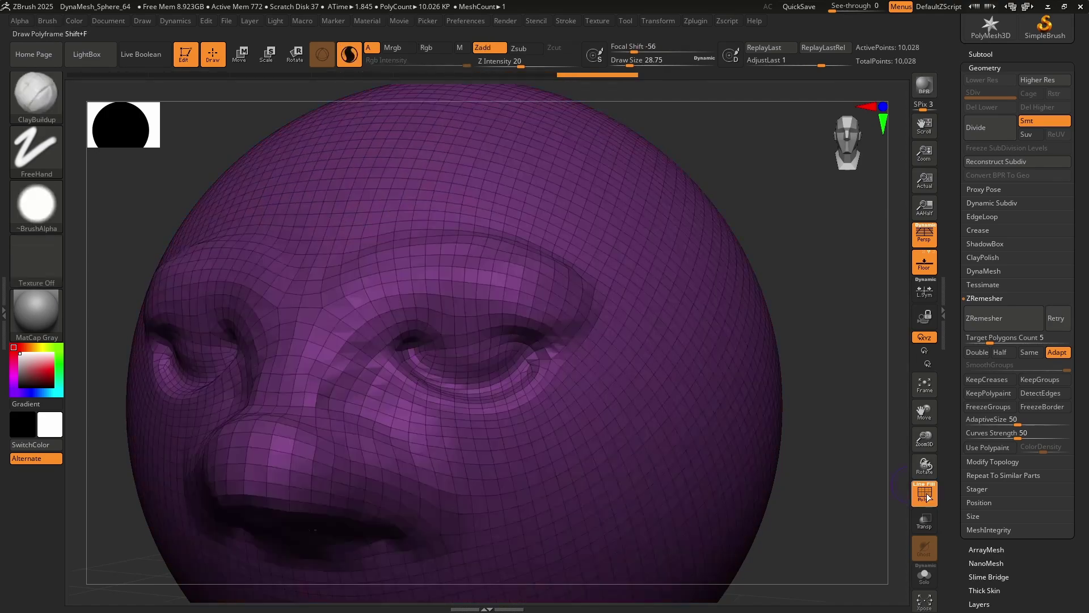
{"action": "key", "text": "ctrl+z"}
{"action": "key", "text": "shift+f"}
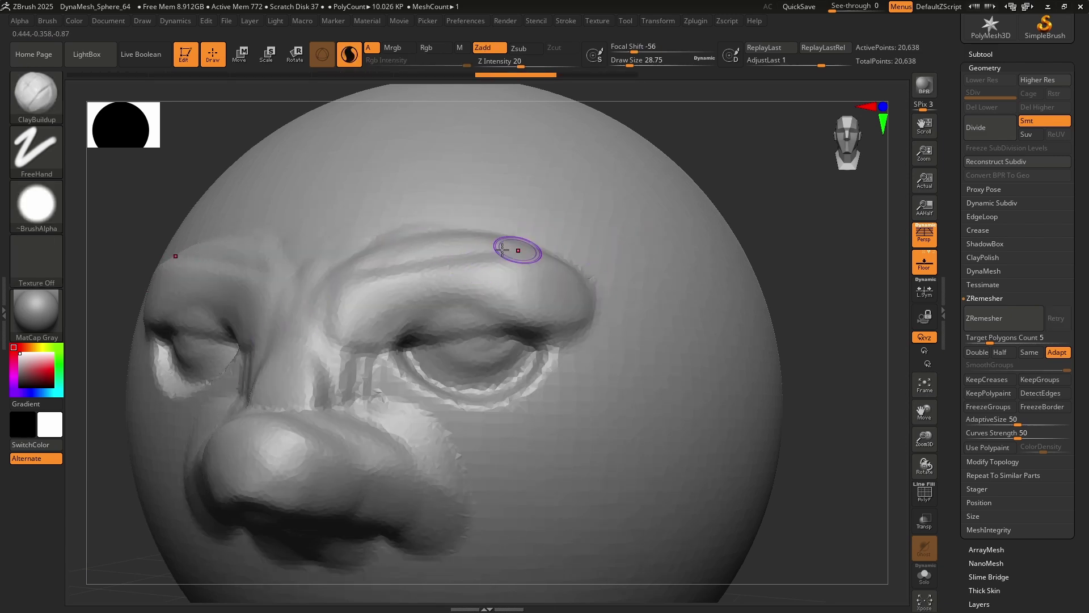
{"action": "key", "text": "ctrl+shift+z"}
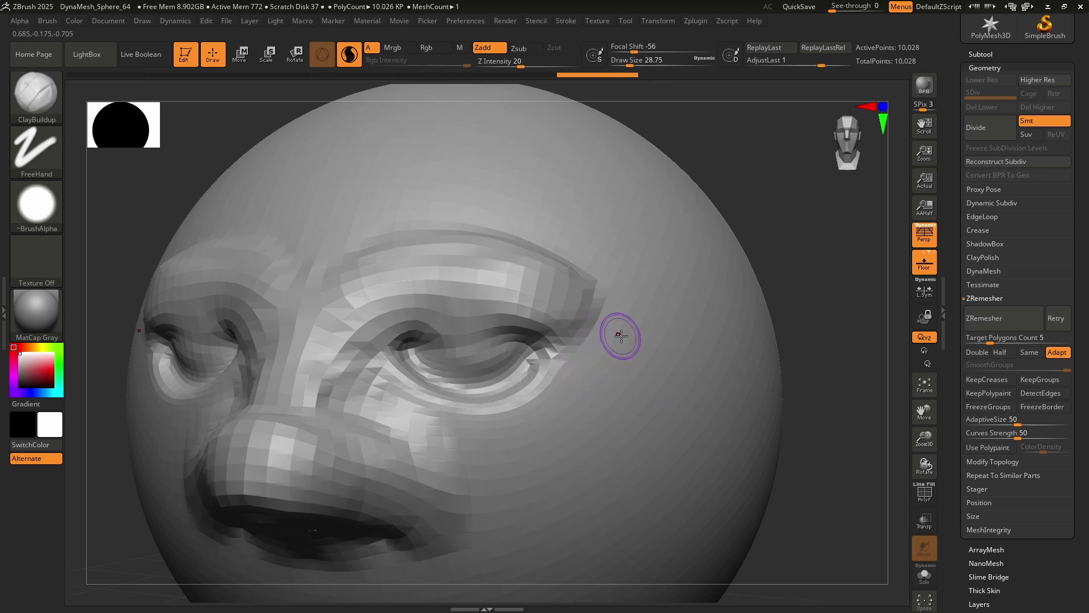
Try zigzag clay strokes beside the eye on the remeshed face, display their polyframe, and undo the strokes
{"action": "mouse_move", "coordinate": [567, 390]}
{"action": "left_mouse_down"}
{"action": "mouse_move", "coordinate": [664, 343]}
{"action": "mouse_move", "coordinate": [588, 465]}
{"action": "mouse_move", "coordinate": [684, 473]}
{"action": "left_mouse_up"}
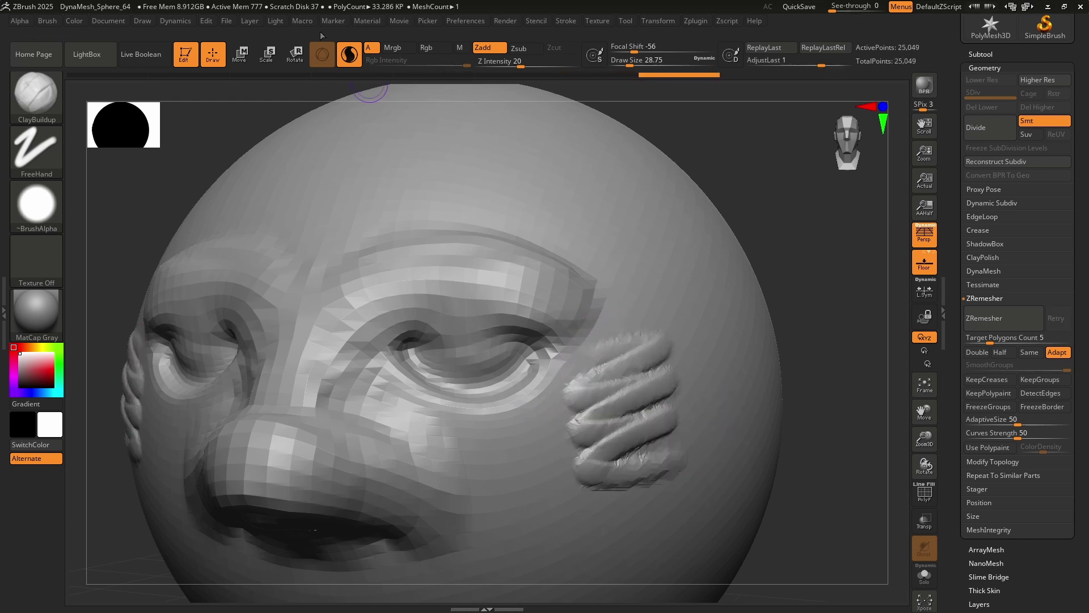
{"action": "left_click", "coordinate": [931, 496]}
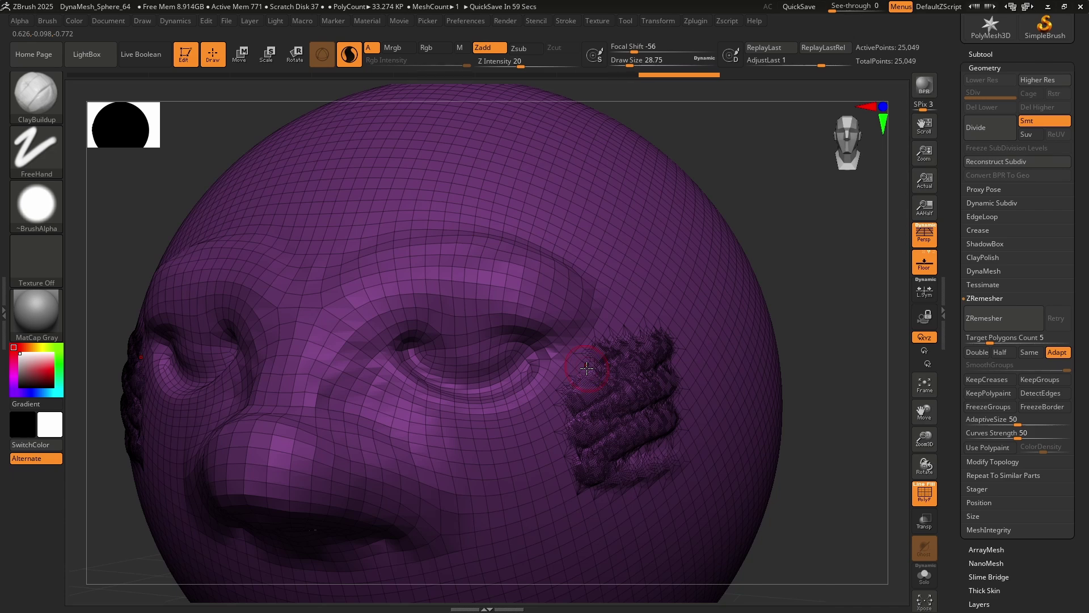
{"action": "key", "text": "ctrl+z"}
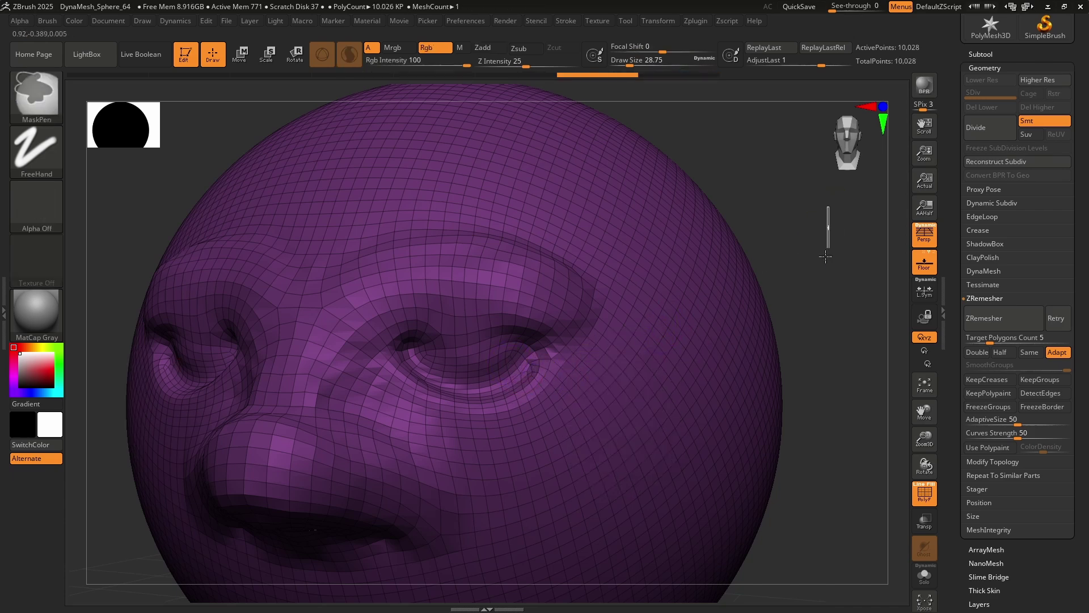
Turn off Sculptris Pro and thicken the brow above the eye with ClayBuildup strokes at a draw size of about 48.65
{"action": "left_click", "coordinate": [349, 54]}
{"action": "key", "text": "s"}
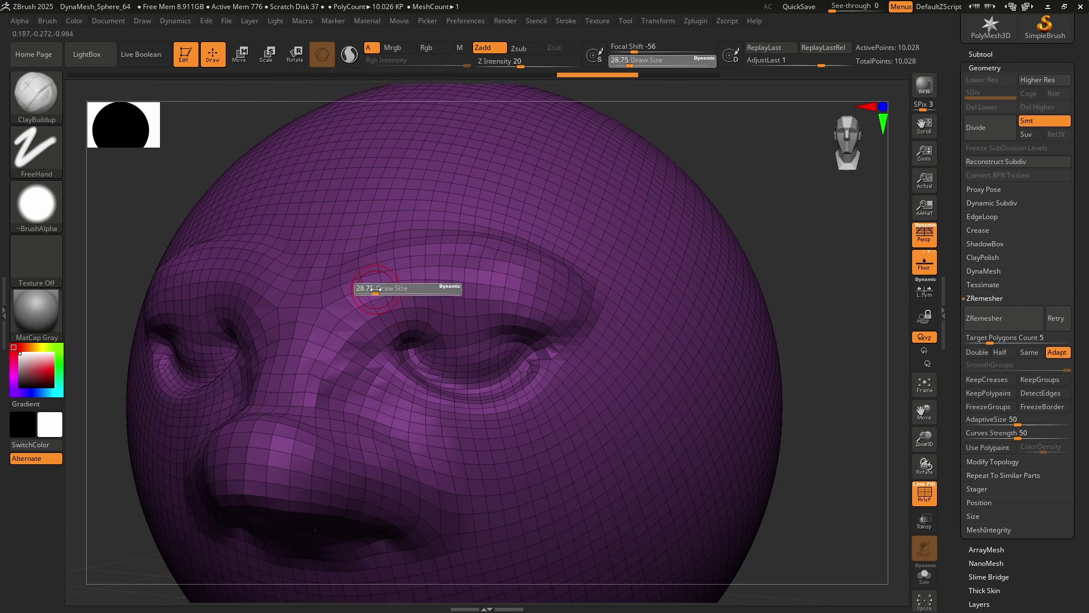
{"action": "left_click_drag", "start_coordinate": [448, 269], "coordinate": [566, 317]}
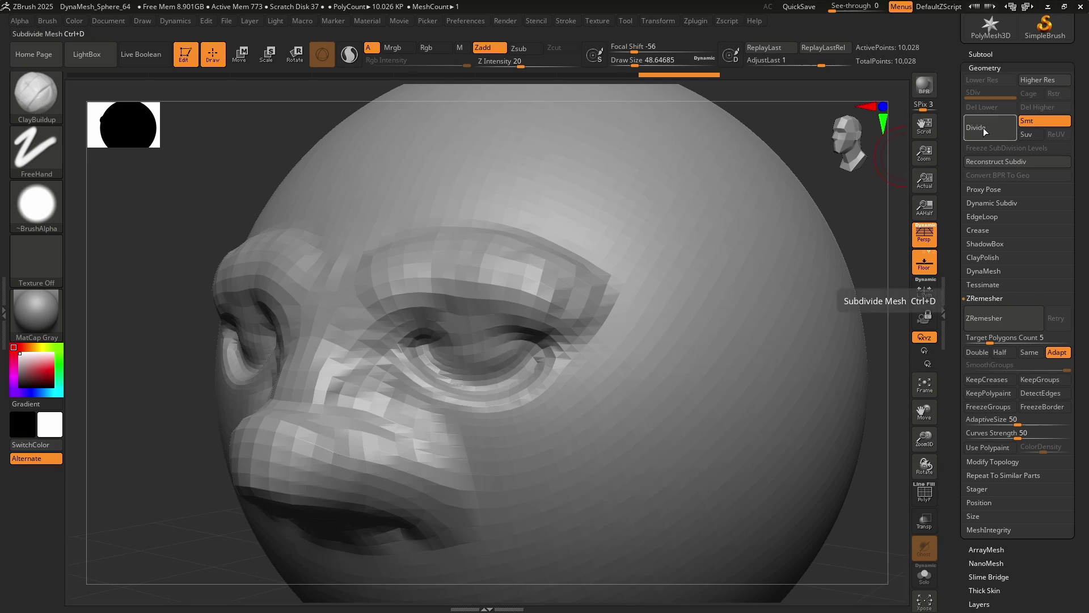
Divide the remeshed face to subdivision level 2 and check the denser mesh with the polyframe displayed briefly
{"action": "left_click", "coordinate": [983, 134]}
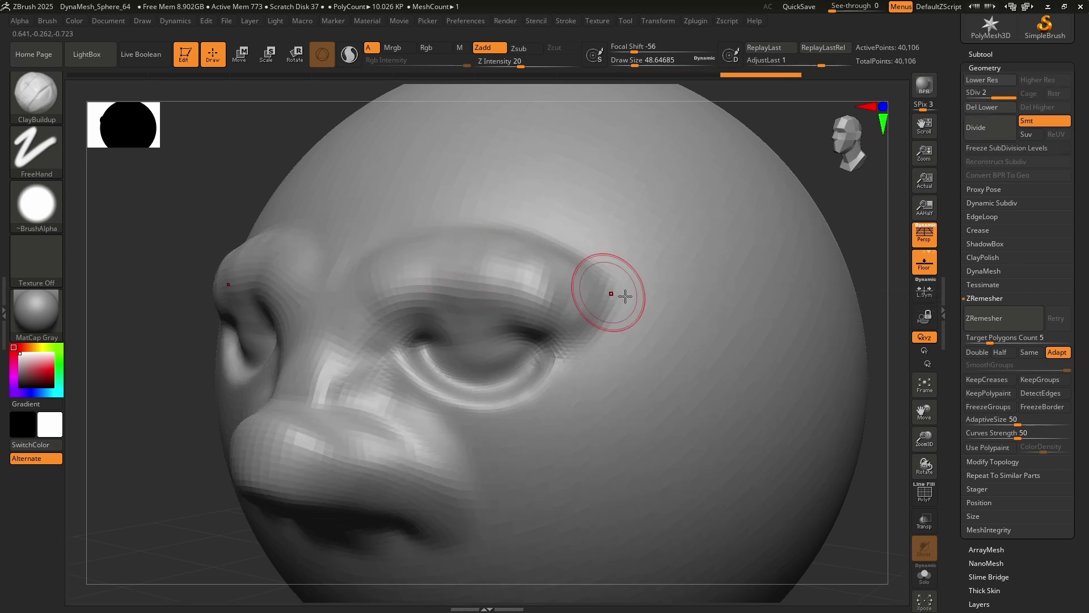
{"action": "left_click", "coordinate": [925, 492]}
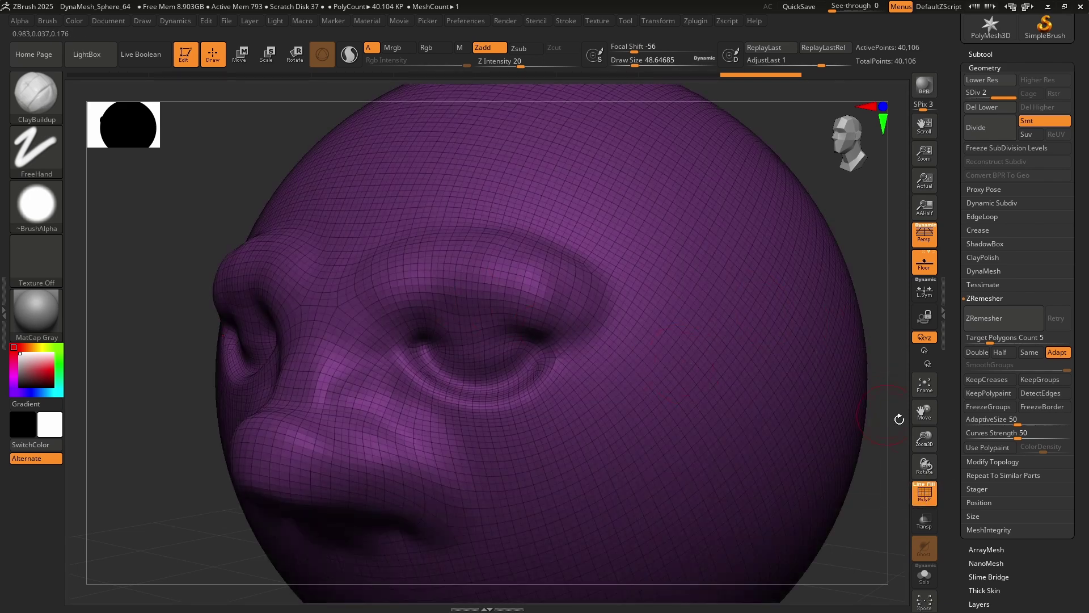
{"action": "key", "text": "shift+f"}
Build up the brow ridge, the outer eye corner and the fold below the eye with clay strokes at subdivision level 2
{"action": "mouse_move", "coordinate": [380, 254]}
{"action": "left_mouse_down"}
{"action": "mouse_move", "coordinate": [382, 318]}
{"action": "mouse_move", "coordinate": [422, 312]}
{"action": "left_mouse_up"}
{"action": "left_click_drag", "start_coordinate": [435, 257], "coordinate": [471, 293]}
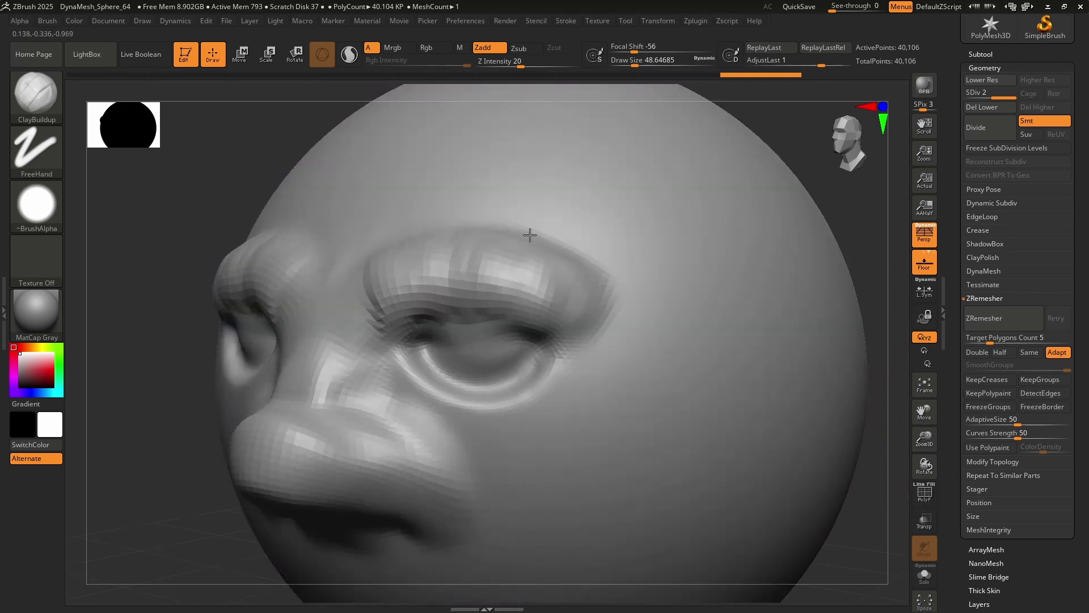
{"action": "mouse_move", "coordinate": [530, 235]}
{"action": "left_mouse_down"}
{"action": "mouse_move", "coordinate": [613, 316]}
{"action": "mouse_move", "coordinate": [616, 346]}
{"action": "left_mouse_up"}
{"action": "left_click_drag", "start_coordinate": [564, 394], "coordinate": [498, 433]}
{"action": "mouse_move", "coordinate": [610, 372]}
{"action": "left_mouse_down"}
{"action": "mouse_move", "coordinate": [465, 438]}
{"action": "mouse_move", "coordinate": [474, 474]}
{"action": "mouse_move", "coordinate": [622, 406]}
{"action": "left_mouse_up"}
Divide the face up to subdivision level 4, building up the cheek beside the eye with clay strokes at level 3
{"action": "left_click", "coordinate": [986, 124]}
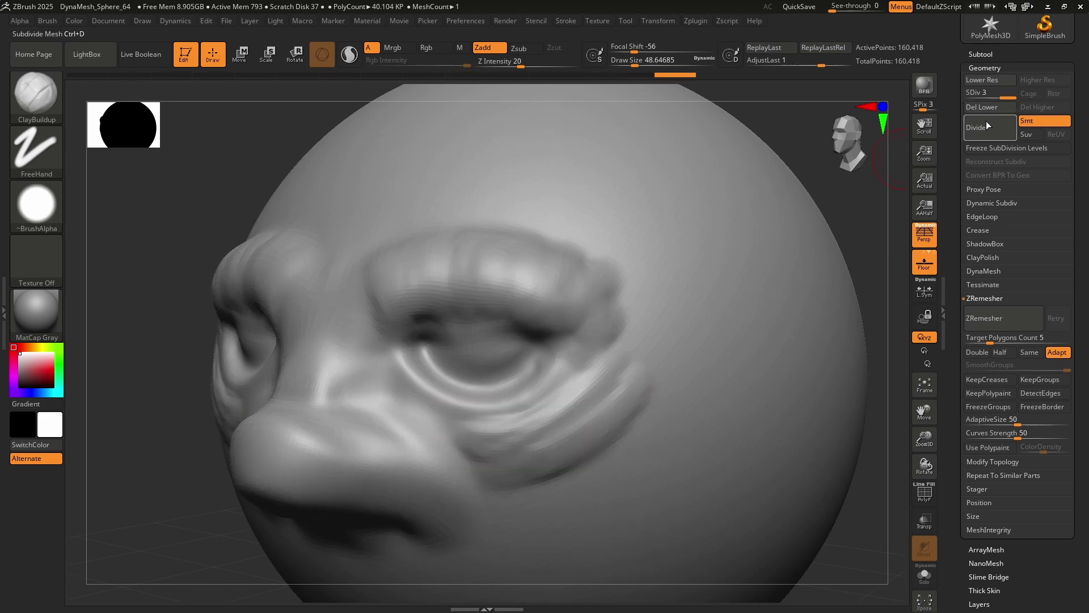
{"action": "mouse_move", "coordinate": [526, 482]}
{"action": "left_mouse_down"}
{"action": "mouse_move", "coordinate": [591, 467]}
{"action": "mouse_move", "coordinate": [686, 352]}
{"action": "mouse_move", "coordinate": [680, 311]}
{"action": "left_mouse_up"}
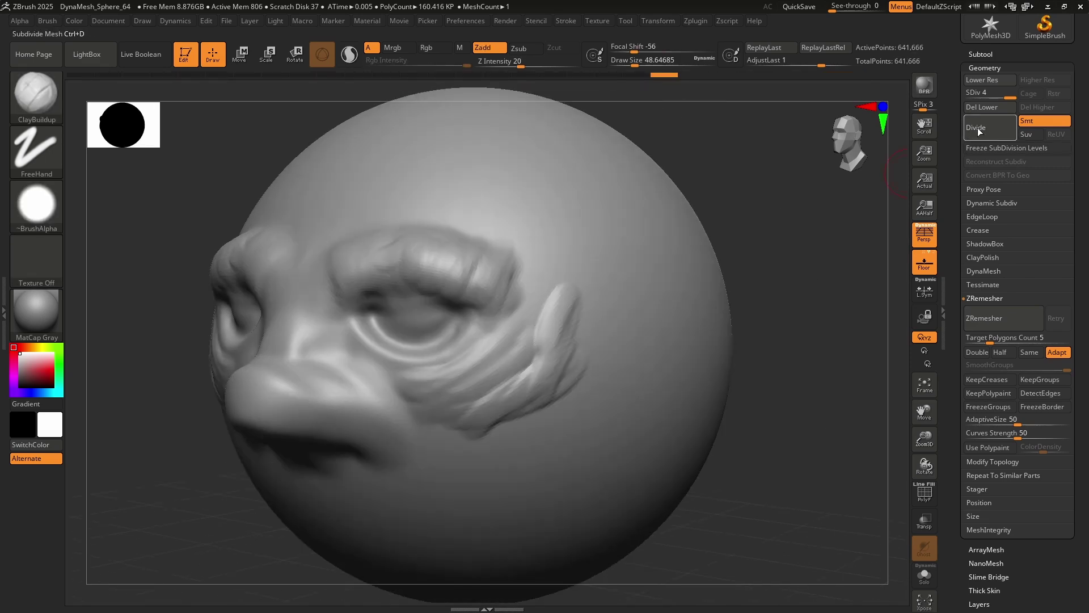
Sculpt the nose and nostril into fuller, curved folds with clay strokes at subdivision level 4
{"action": "mouse_move", "coordinate": [646, 363]}
{"action": "right_mouse_down"}
{"action": "mouse_move", "coordinate": [637, 329]}
{"action": "mouse_move", "coordinate": [628, 377]}
{"action": "mouse_move", "coordinate": [764, 318]}
{"action": "right_mouse_up"}
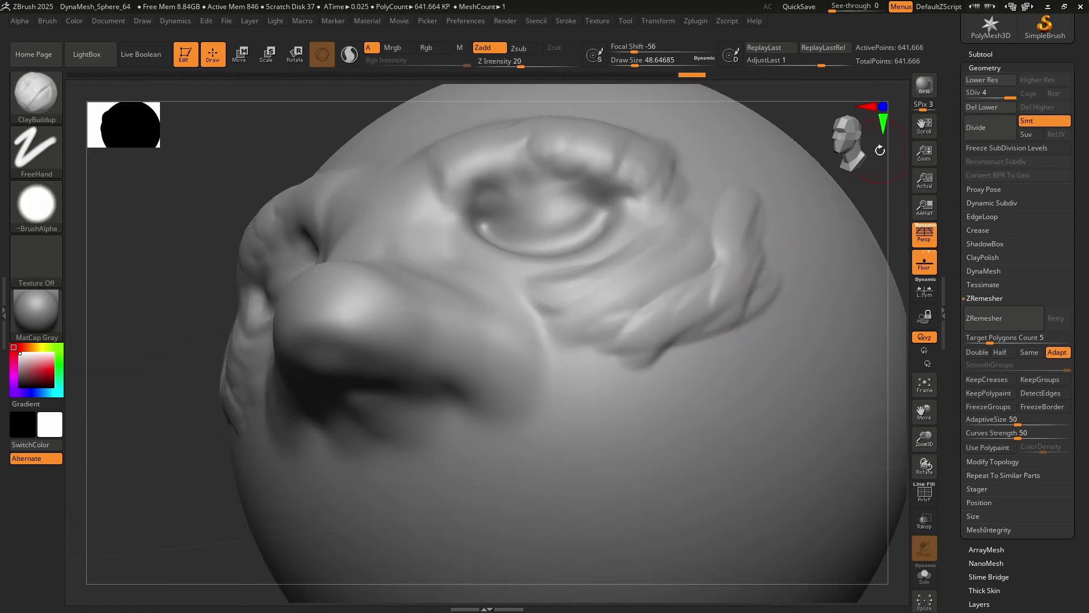
{"action": "right_click_drag", "start_coordinate": [571, 326], "coordinate": [542, 392]}
{"action": "right_click_drag", "start_coordinate": [542, 391], "coordinate": [654, 374], "text": "alt"}
{"action": "mouse_move", "coordinate": [431, 346]}
{"action": "left_mouse_down"}
{"action": "mouse_move", "coordinate": [469, 308]}
{"action": "mouse_move", "coordinate": [559, 304]}
{"action": "mouse_move", "coordinate": [442, 301]}
{"action": "mouse_move", "coordinate": [394, 266]}
{"action": "mouse_move", "coordinate": [462, 318]}
{"action": "mouse_move", "coordinate": [429, 343]}
{"action": "mouse_move", "coordinate": [537, 360]}
{"action": "mouse_move", "coordinate": [493, 391]}
{"action": "mouse_move", "coordinate": [511, 386]}
{"action": "mouse_move", "coordinate": [466, 380]}
{"action": "mouse_move", "coordinate": [422, 406]}
{"action": "mouse_move", "coordinate": [369, 304]}
{"action": "left_mouse_up"}
Try a thick ring-shaped clay stroke on the smooth area below the cheek and undo it
{"action": "mouse_move", "coordinate": [569, 338]}
{"action": "right_mouse_down", "text": "ctrl"}
{"action": "mouse_move", "coordinate": [606, 282]}
{"action": "mouse_move", "coordinate": [511, 311]}
{"action": "right_mouse_up", "text": "ctrl"}
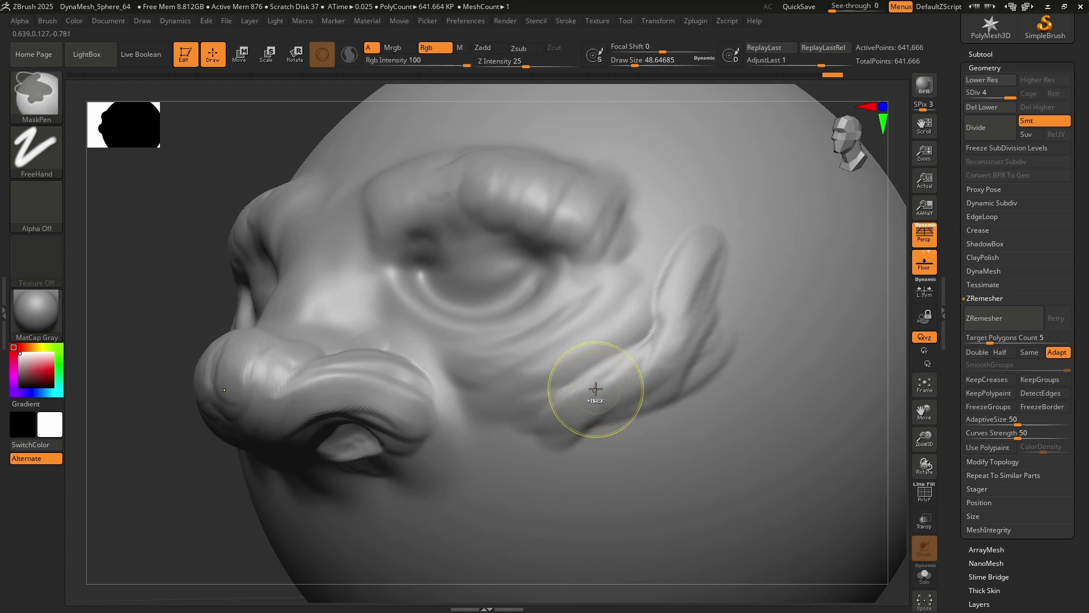
{"action": "mouse_move", "coordinate": [594, 392]}
{"action": "right_mouse_down"}
{"action": "mouse_move", "coordinate": [576, 280]}
{"action": "mouse_move", "coordinate": [527, 353]}
{"action": "right_mouse_up"}
{"action": "left_click_drag", "start_coordinate": [536, 331], "coordinate": [522, 360]}
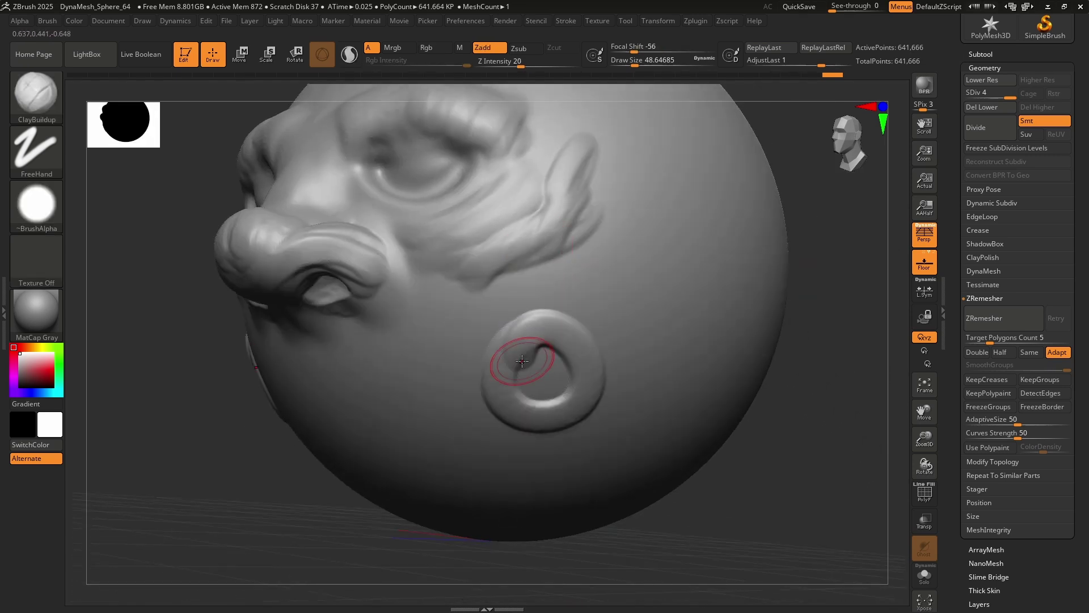
{"action": "key", "text": "ctrl+z"}
Set the draw size to about 26.87, try thinner ring strokes below the cheek, and undo them
{"action": "key", "text": "s"}
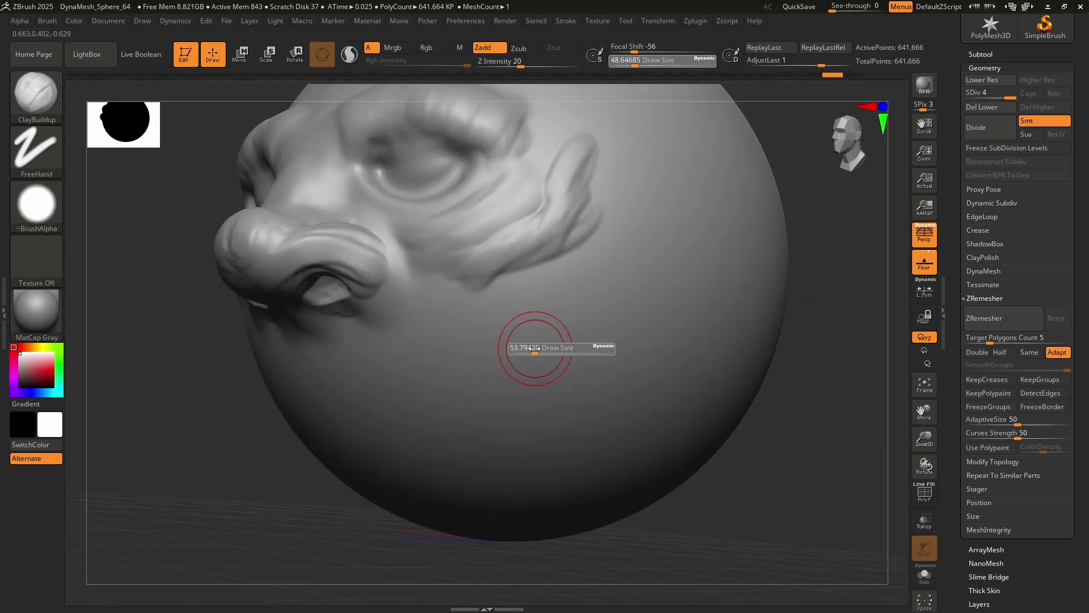
{"action": "mouse_move", "coordinate": [535, 348]}
{"action": "left_mouse_down"}
{"action": "mouse_move", "coordinate": [499, 348]}
{"action": "mouse_move", "coordinate": [540, 339]}
{"action": "left_mouse_up"}
{"action": "key", "text": "ctrl+z"}
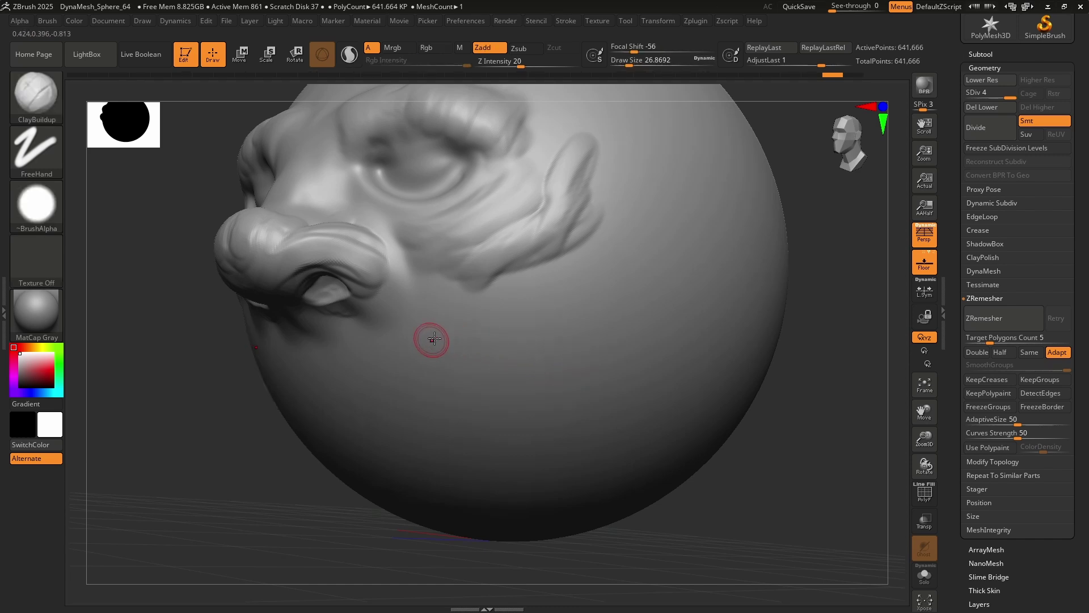
{"action": "left_click_drag", "start_coordinate": [434, 332], "coordinate": [566, 385]}
{"action": "key", "text": "ctrl+z"}
{"action": "mouse_move", "coordinate": [523, 341]}
{"action": "left_mouse_down"}
{"action": "mouse_move", "coordinate": [495, 404]}
{"action": "mouse_move", "coordinate": [522, 344]}
{"action": "left_mouse_up"}
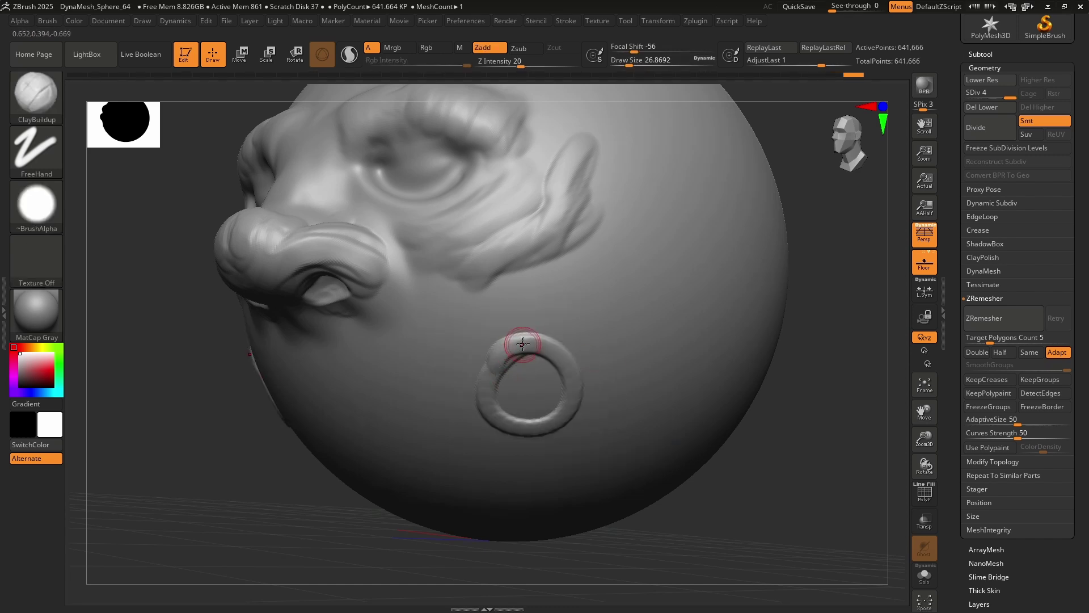
{"action": "key", "text": "ctrl+z"}
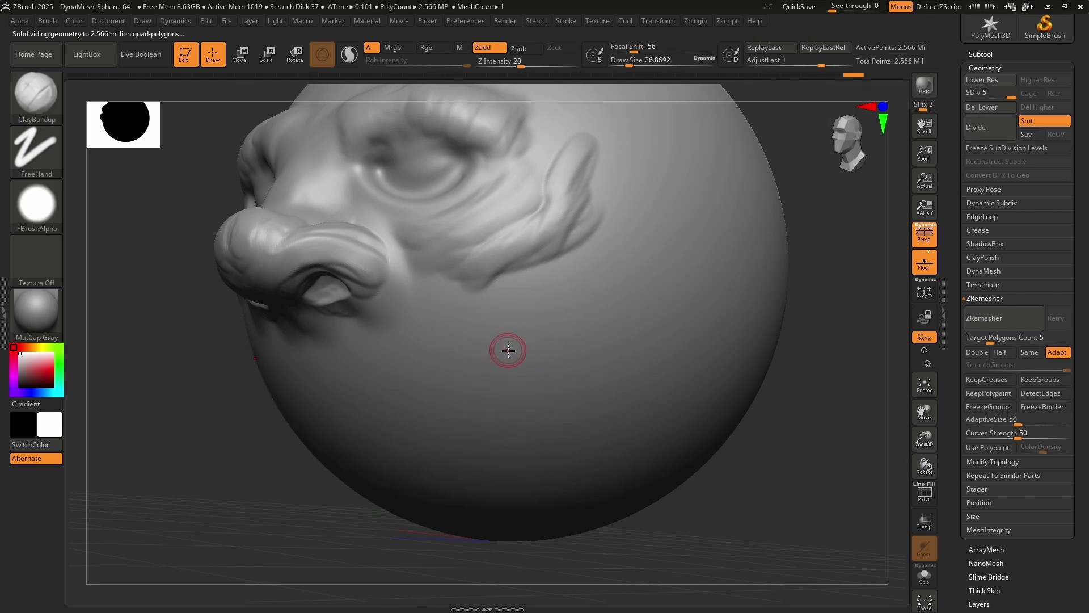
Divide the face to subdivision level 5 and replace trial rings below the cheek with a zigzag clay stroke
{"action": "left_click_drag", "start_coordinate": [508, 351], "coordinate": [494, 382]}
{"action": "key", "text": "ctrl+z"}
{"action": "left_click_drag", "start_coordinate": [513, 338], "coordinate": [553, 369]}
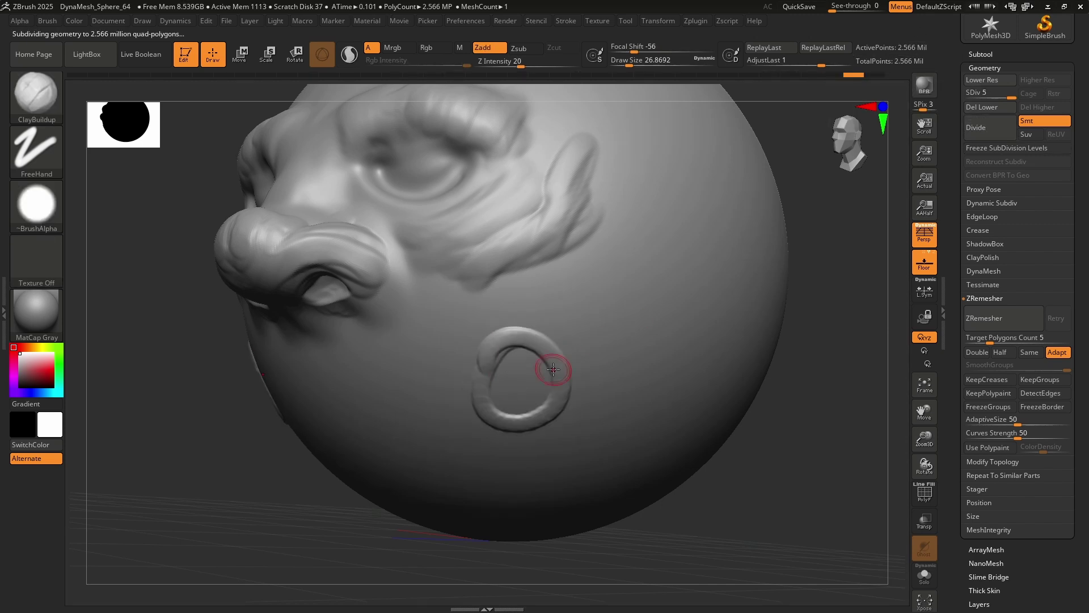
{"action": "key", "text": "ctrl+z"}
{"action": "mouse_move", "coordinate": [482, 323]}
{"action": "left_mouse_down"}
{"action": "mouse_move", "coordinate": [560, 335]}
{"action": "mouse_move", "coordinate": [643, 323]}
{"action": "left_mouse_up"}
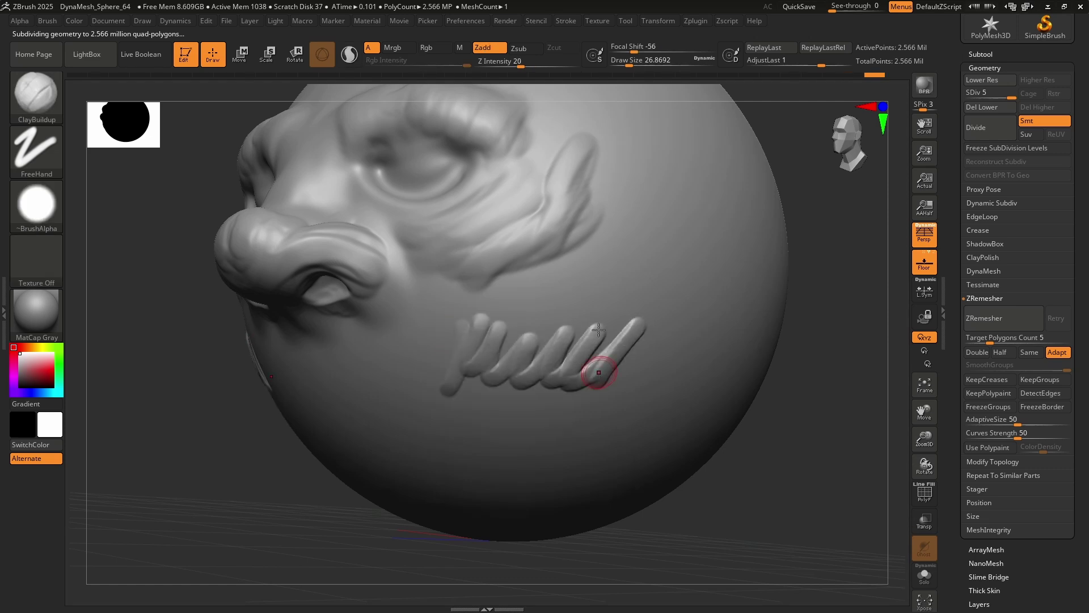
{"action": "right_click_drag", "start_coordinate": [593, 370], "coordinate": [628, 387], "text": "ctrl"}
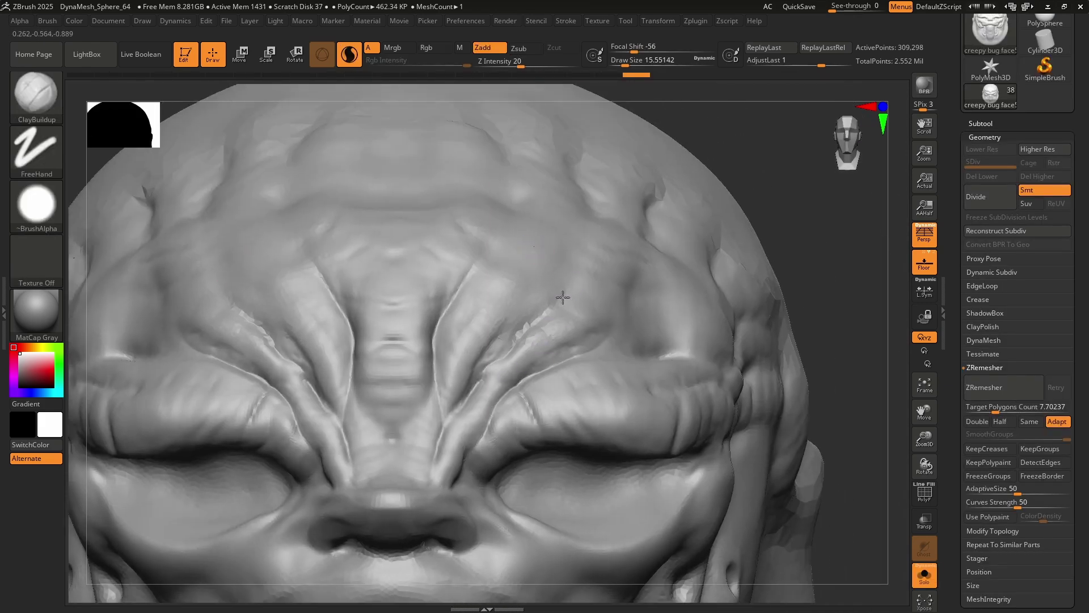
Try circular ClayBuildup strokes on the creepy bug face's forehead with Sculptris Pro active, and undo each one
{"action": "left_click_drag", "start_coordinate": [563, 297], "coordinate": [555, 258]}
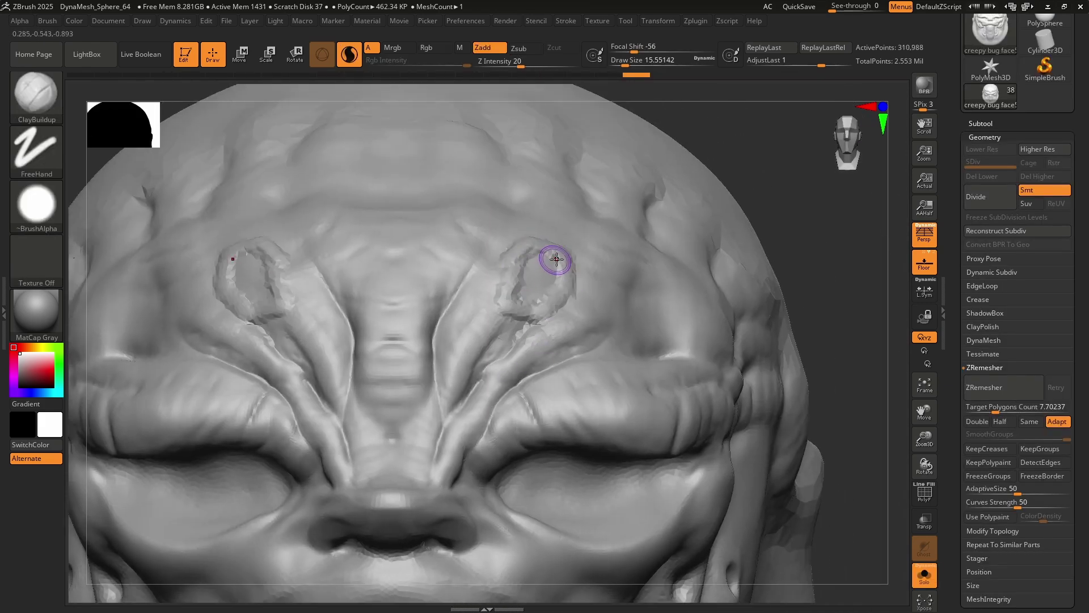
{"action": "key", "text": "ctrl+z"}
{"action": "left_click_drag", "start_coordinate": [504, 302], "coordinate": [555, 266]}
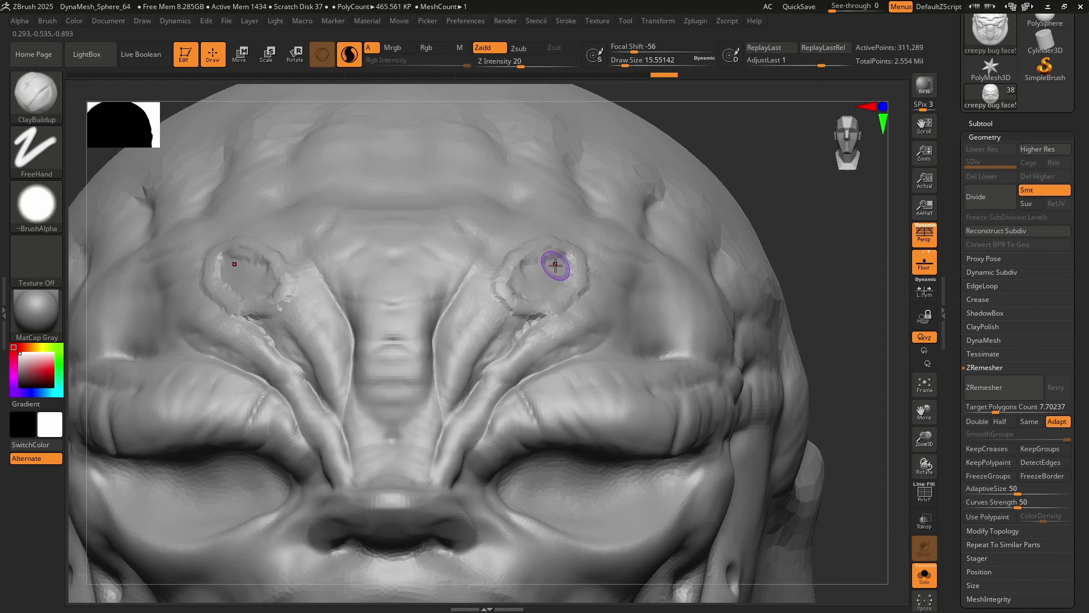
{"action": "key", "text": "ctrl+z"}
Frame the whole bug head and remesh it with ZRemesher at its current target polygon count
{"action": "key", "text": "f"}
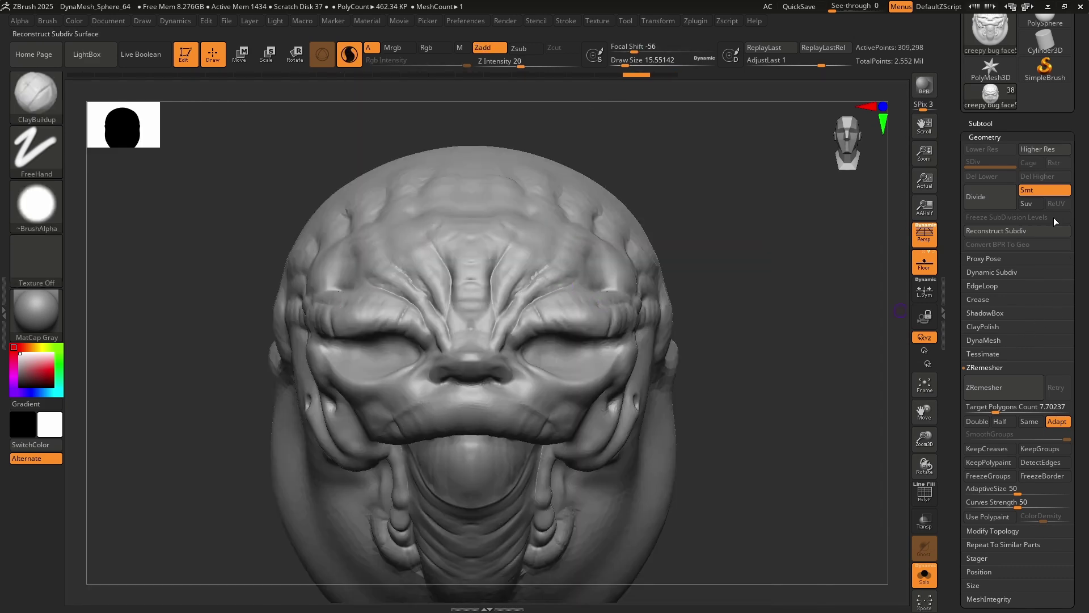
{"action": "left_click", "coordinate": [991, 407]}
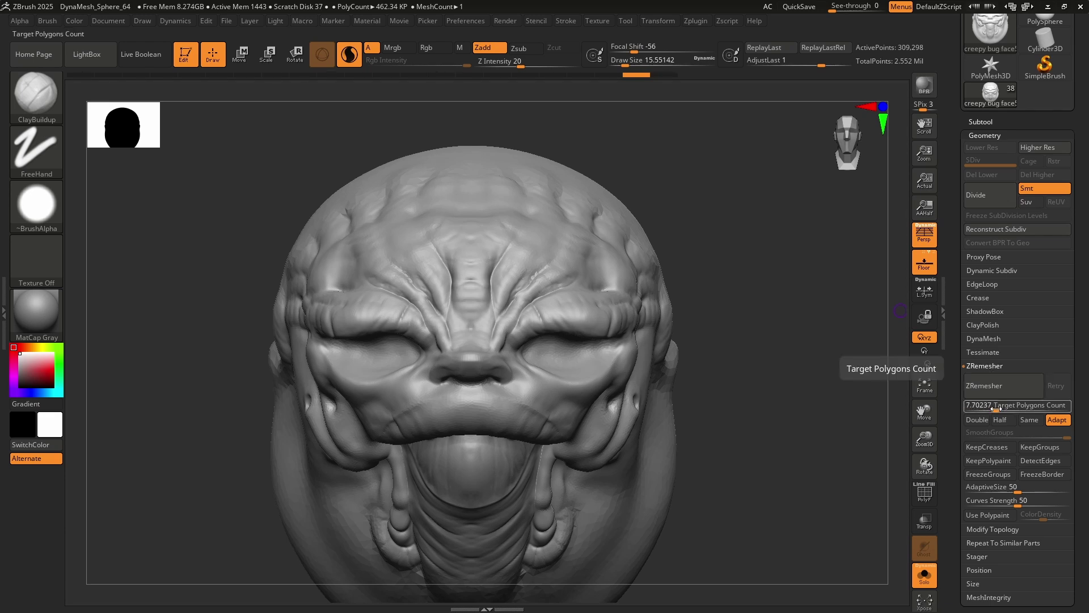
{"action": "left_click", "coordinate": [994, 390]}
{"action": "left_click", "coordinate": [994, 390]}
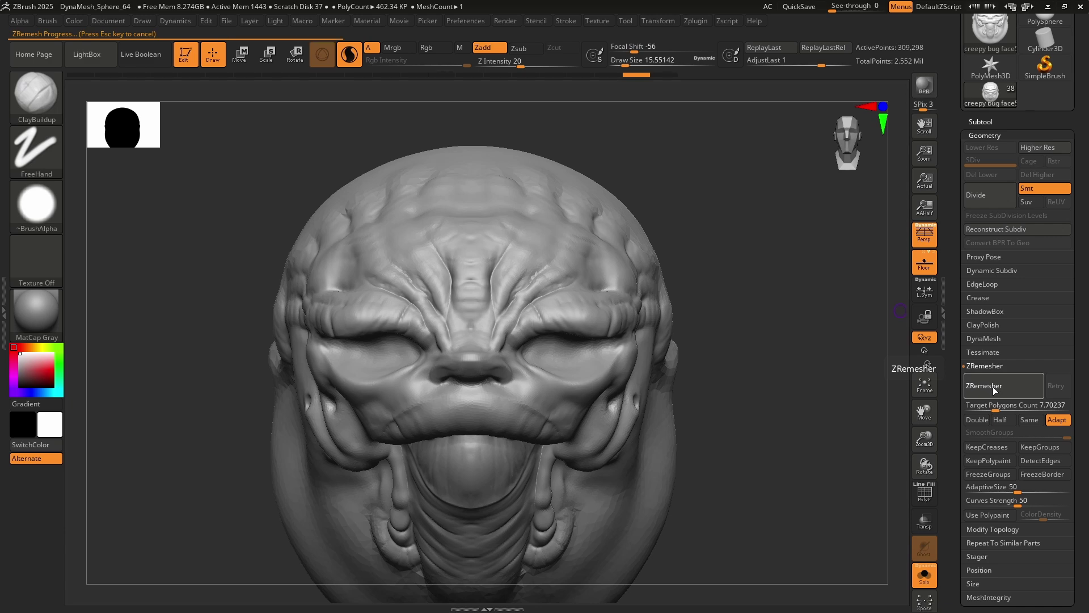
Examine the remeshed head's polyframe, and undo and redo the remesh to compare the forehead and eye detail
{"action": "mouse_move", "coordinate": [715, 363]}
{"action": "left_mouse_down"}
{"action": "mouse_move", "coordinate": [590, 363]}
{"action": "mouse_move", "coordinate": [698, 364]}
{"action": "left_mouse_up"}
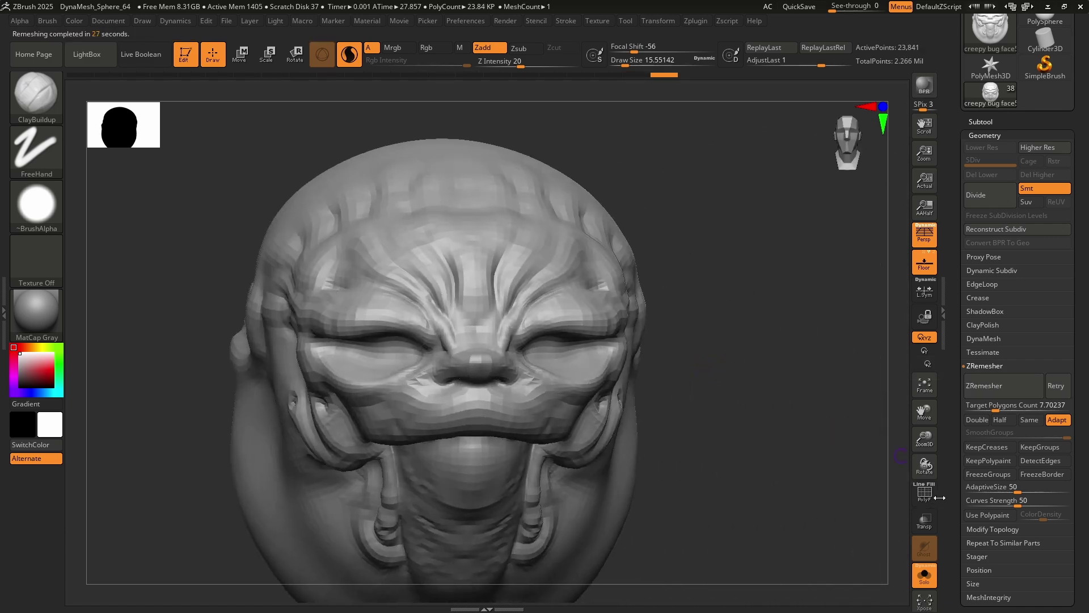
{"action": "left_click", "coordinate": [924, 491]}
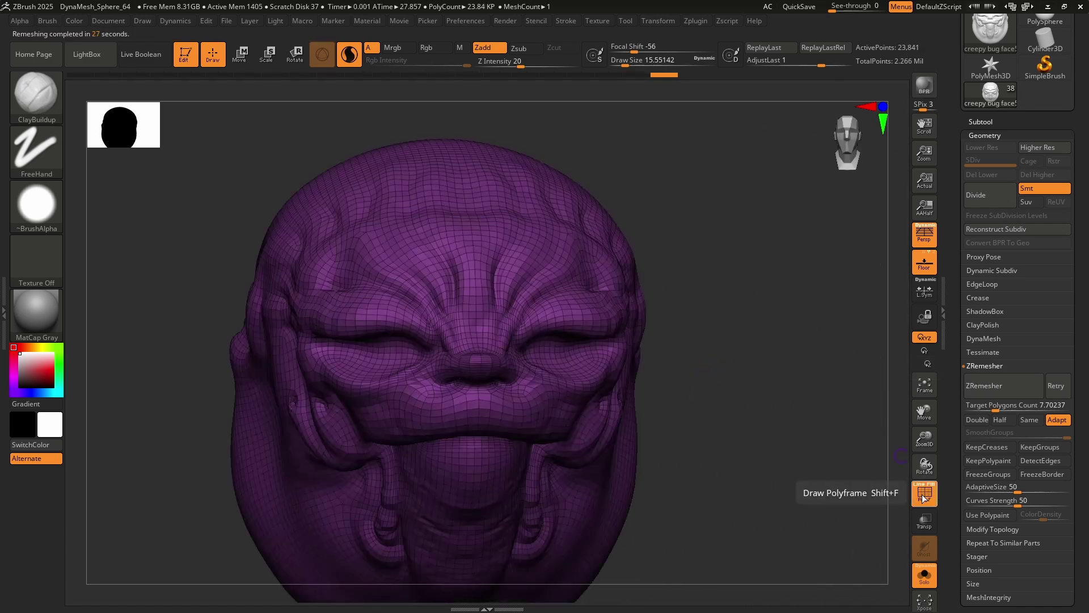
{"action": "left_click", "coordinate": [924, 491]}
{"action": "key", "text": "ctrl+z"}
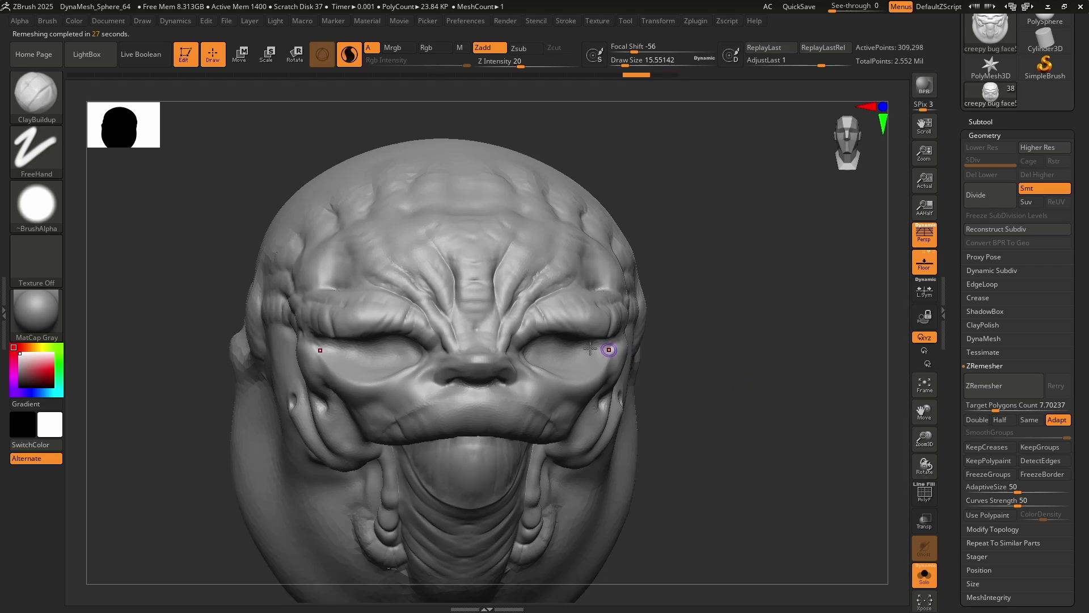
{"action": "scroll", "coordinate": [590, 349], "scroll_direction": "up", "scroll_amount": 4}
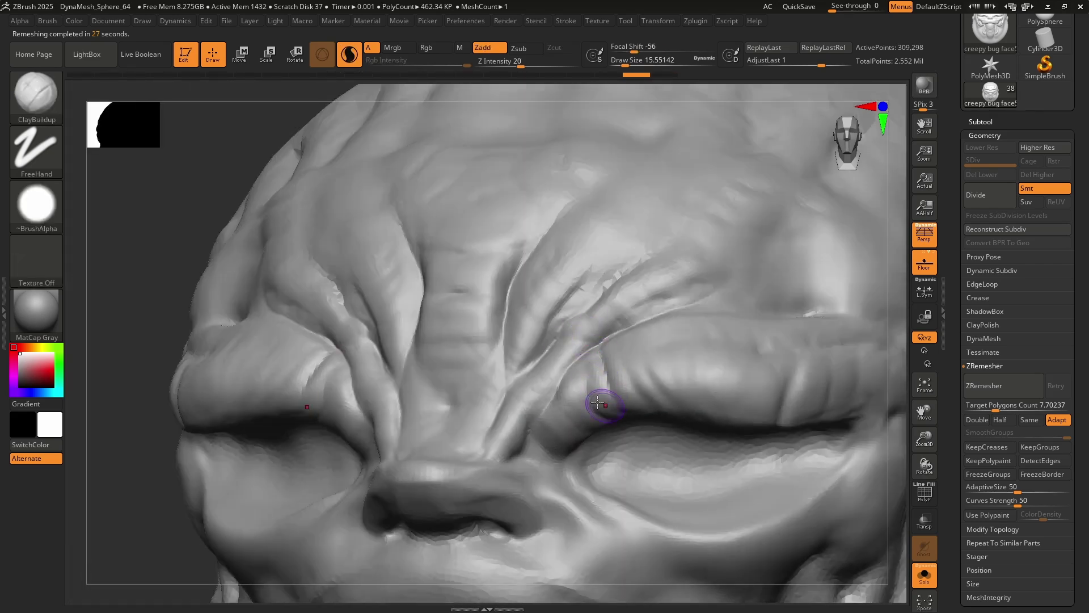
{"action": "key", "text": "ctrl+shift+z"}
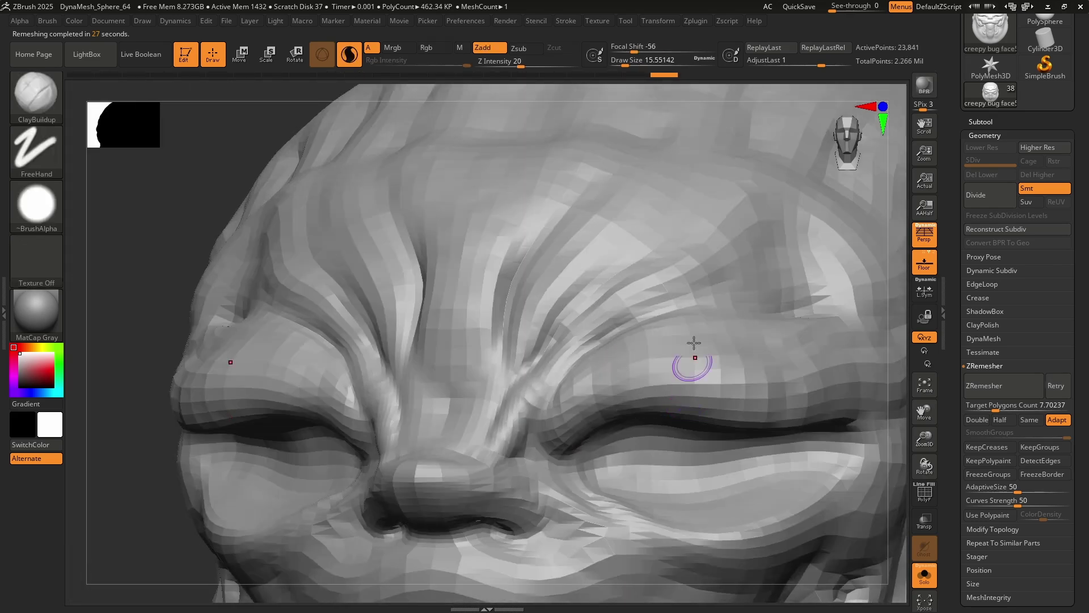
{"action": "scroll", "coordinate": [593, 373], "scroll_direction": "down", "scroll_amount": 5}
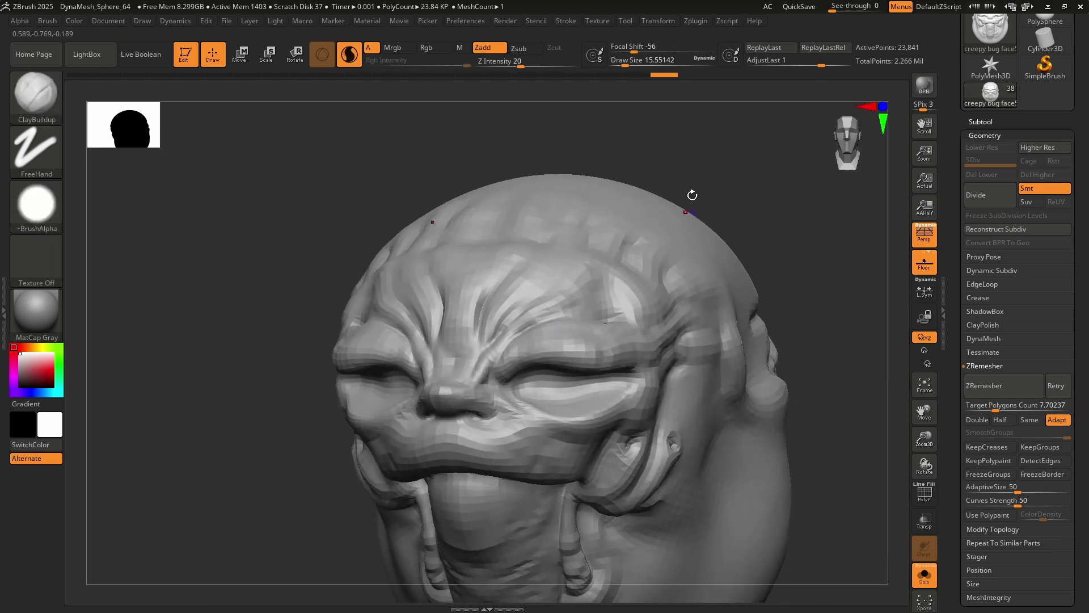
Mark the detailed state before the remesh in the undo history as projection source, and return to the remeshed head
{"action": "key", "text": "ctrl"}
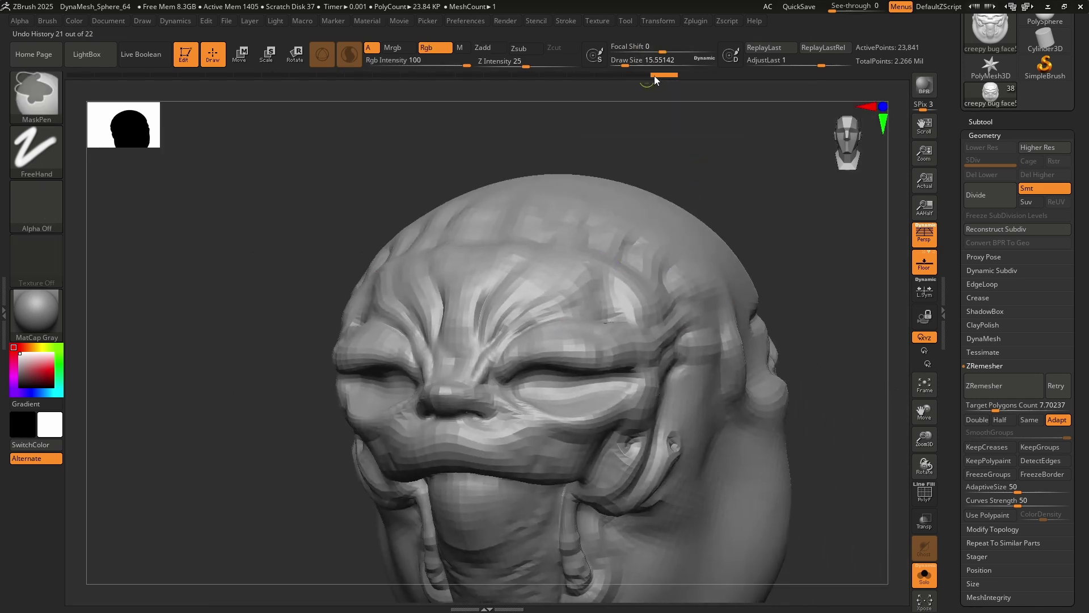
{"action": "left_click", "coordinate": [642, 75]}
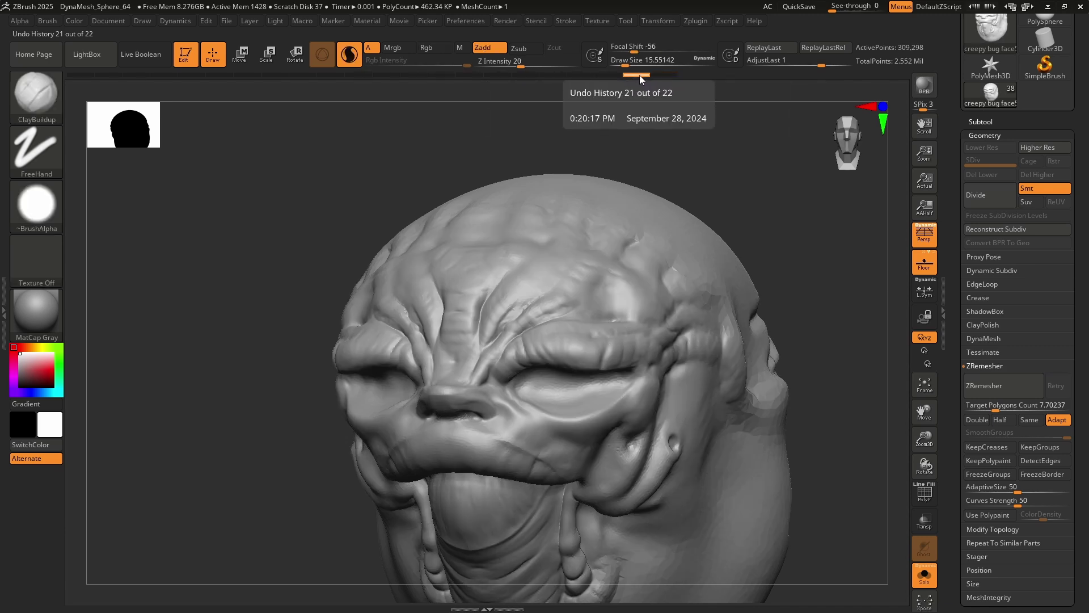
{"action": "left_click", "coordinate": [664, 75]}
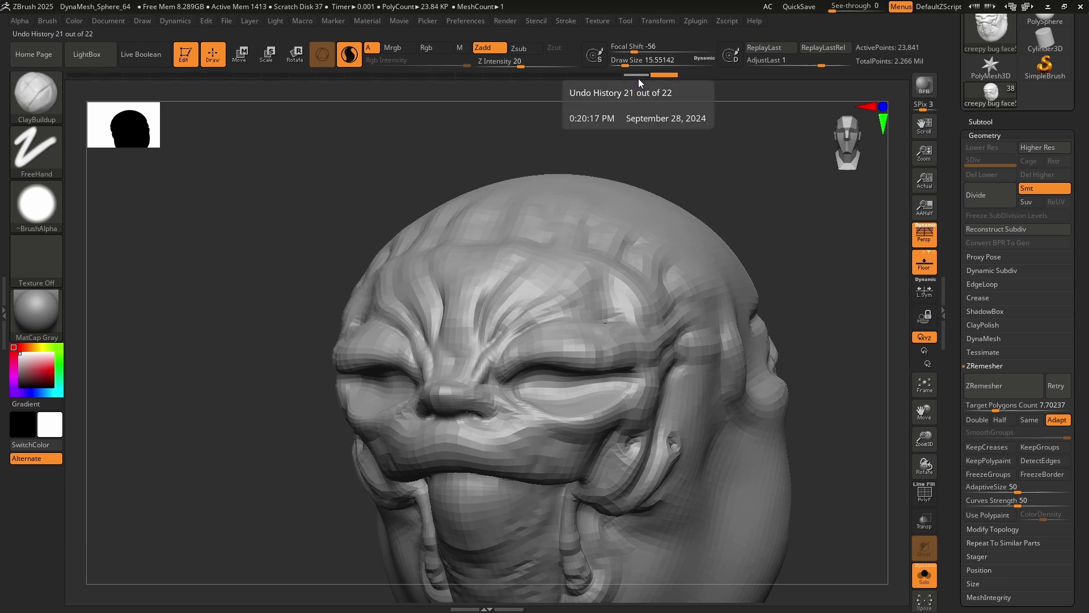
Project the marked history state onto the remeshed head with Project History
{"action": "left_click", "coordinate": [989, 121]}
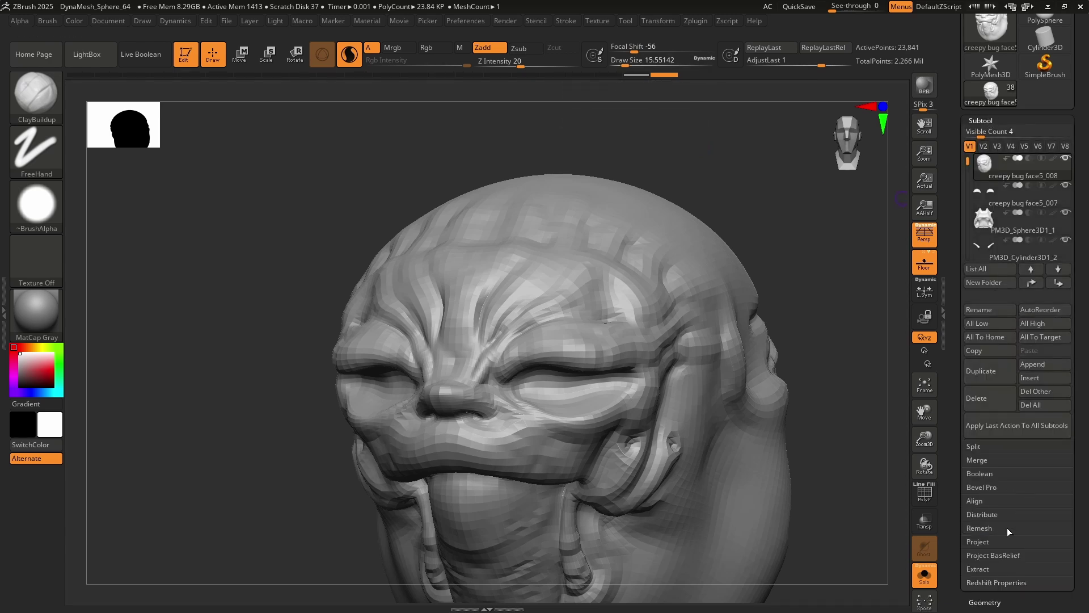
{"action": "left_click", "coordinate": [986, 540]}
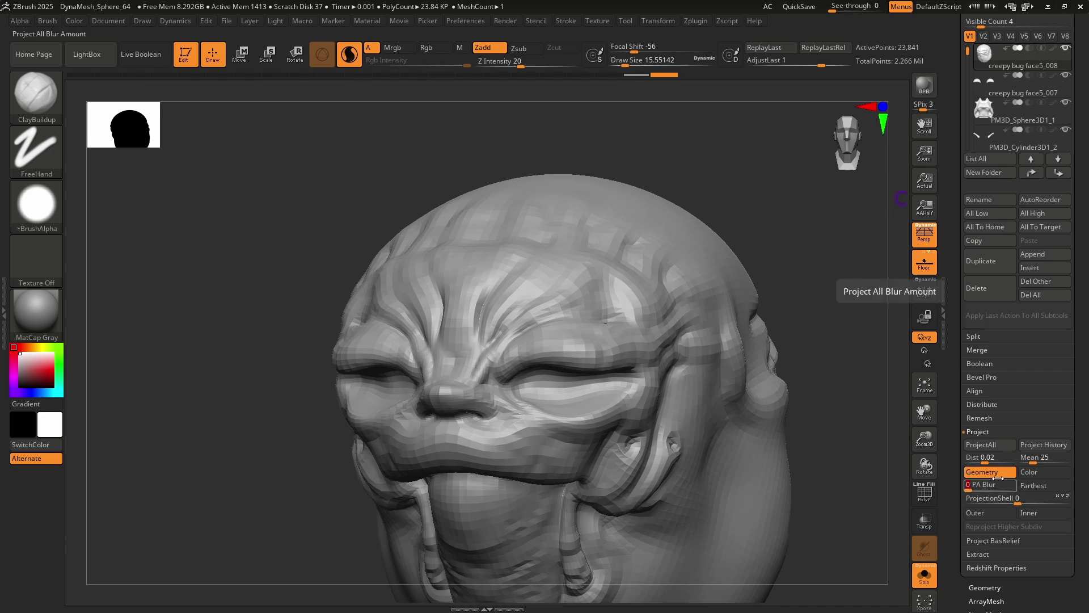
{"action": "left_click", "coordinate": [1049, 444]}
Divide the remeshed head to subdivision level 2 and project the marked history detail onto it with Project History
{"action": "left_click_drag", "start_coordinate": [1072, 86], "coordinate": [1072, 149]}
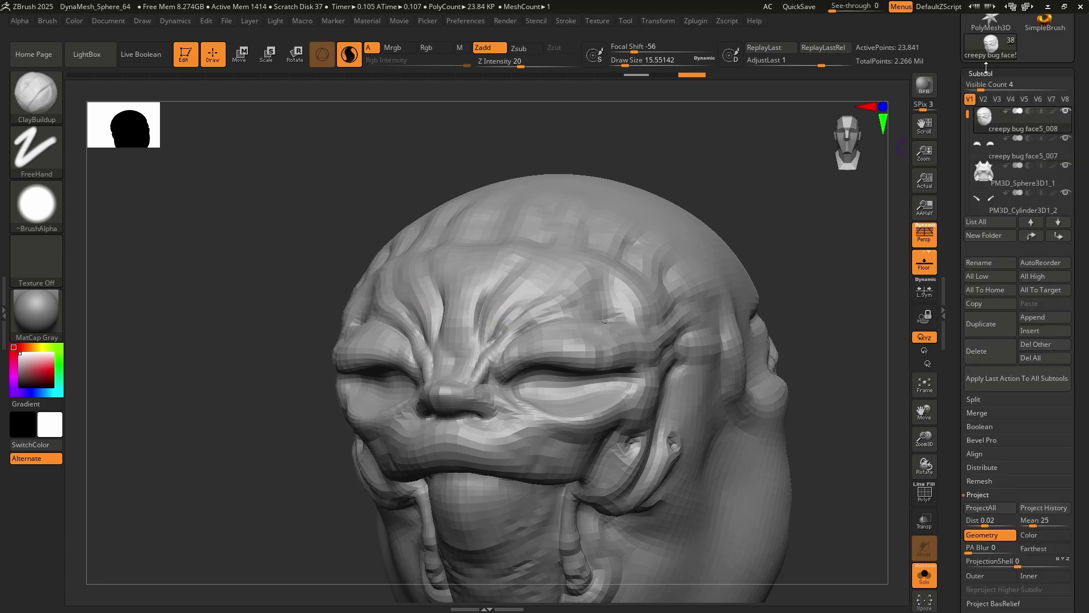
{"action": "left_click", "coordinate": [988, 71]}
{"action": "left_click", "coordinate": [987, 70]}
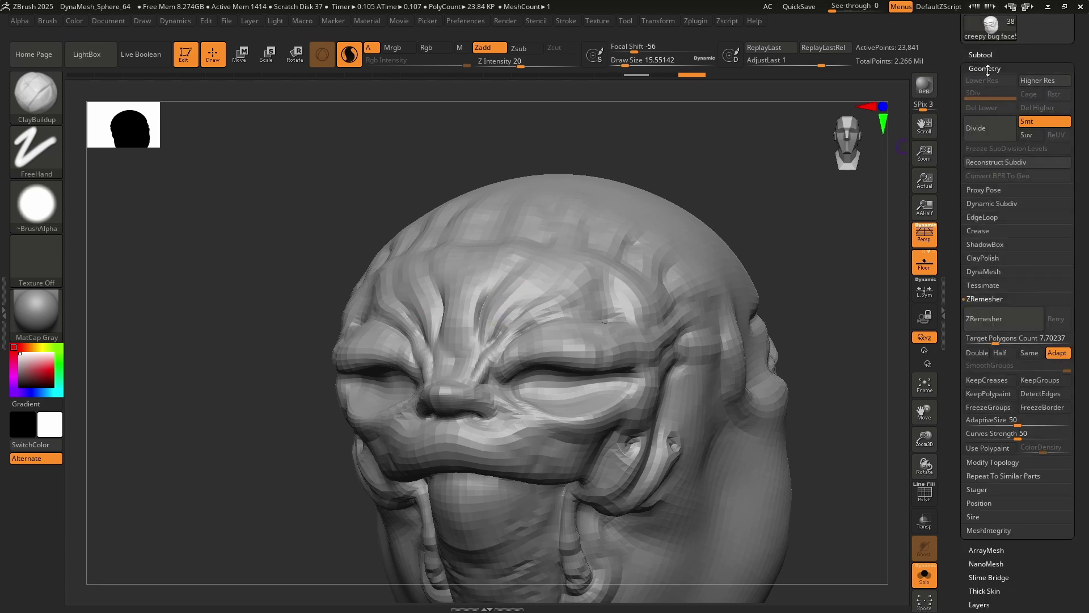
{"action": "left_click", "coordinate": [990, 128]}
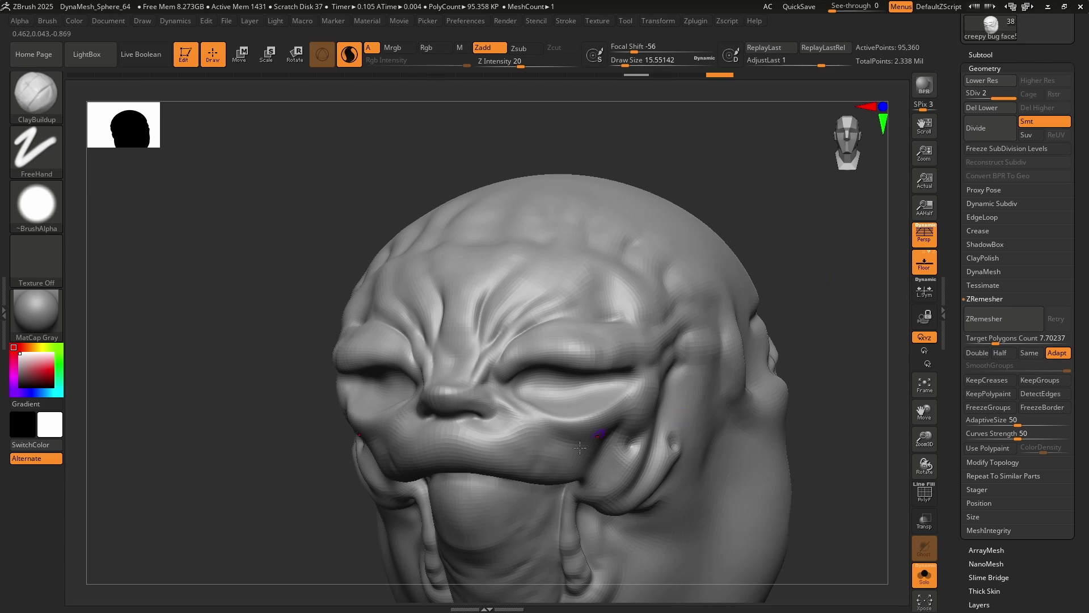
{"action": "left_click", "coordinate": [981, 55]}
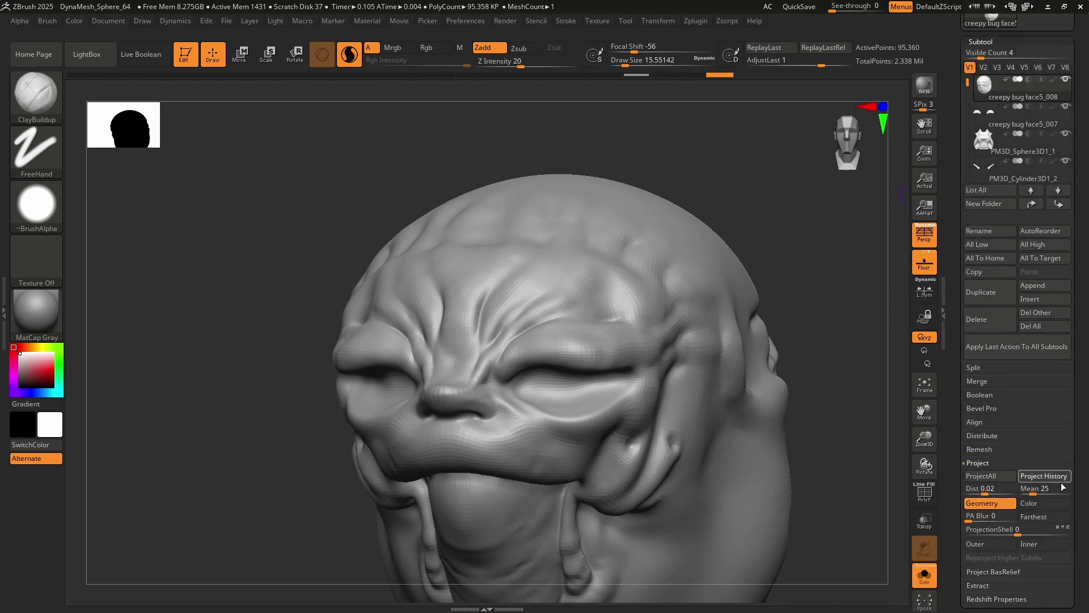
{"action": "left_click", "coordinate": [926, 497]}
{"action": "left_click", "coordinate": [926, 497]}
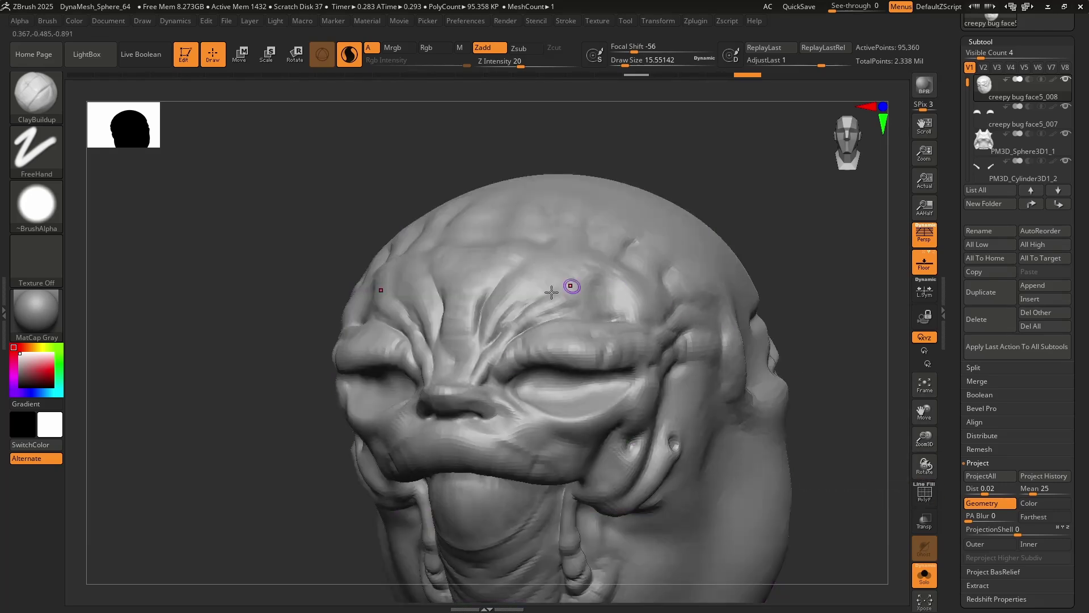
Divide the head to subdivision level 3 and project the original sculpt's history detail onto it again
{"action": "left_click", "coordinate": [989, 41]}
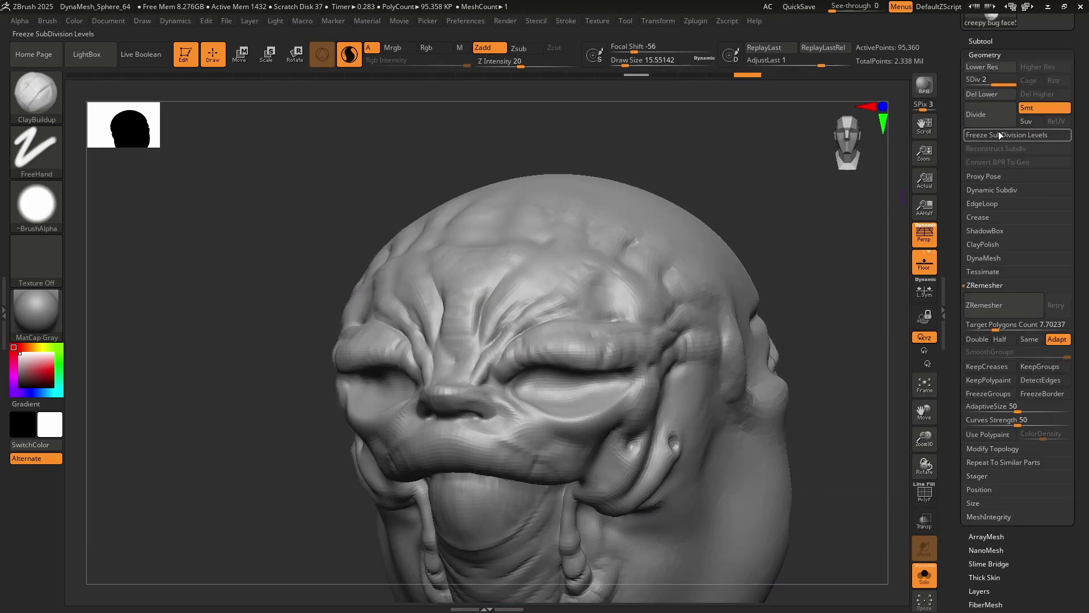
{"action": "left_click", "coordinate": [990, 42]}
{"action": "right_click_drag", "start_coordinate": [590, 318], "coordinate": [567, 404], "text": "ctrl"}
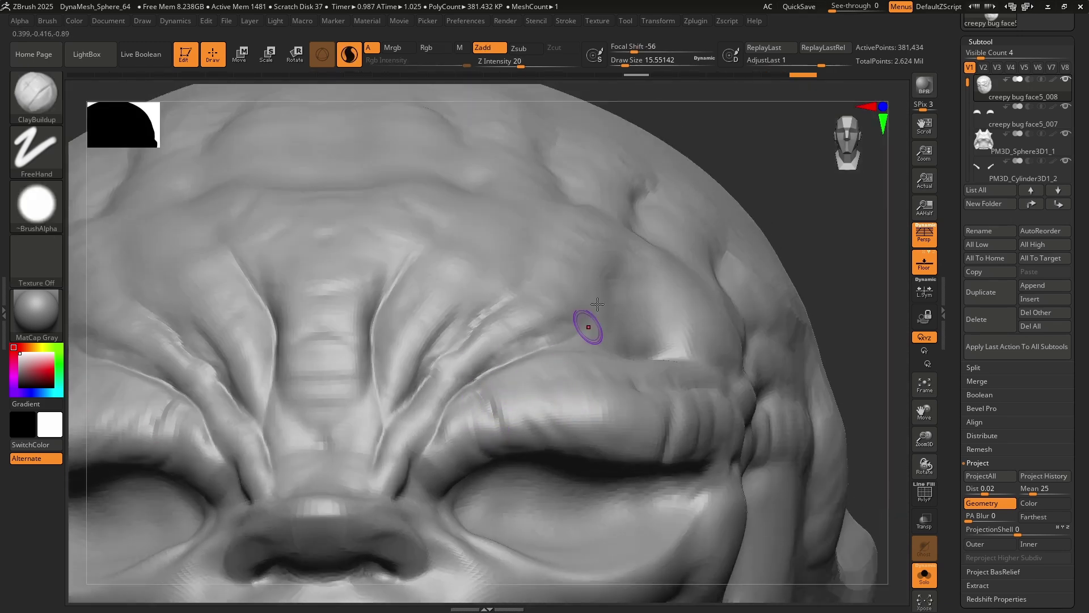
{"action": "mouse_move", "coordinate": [791, 74]}
{"action": "left_mouse_down"}
{"action": "mouse_move", "coordinate": [638, 73]}
{"action": "mouse_move", "coordinate": [905, 107]}
{"action": "left_mouse_up"}
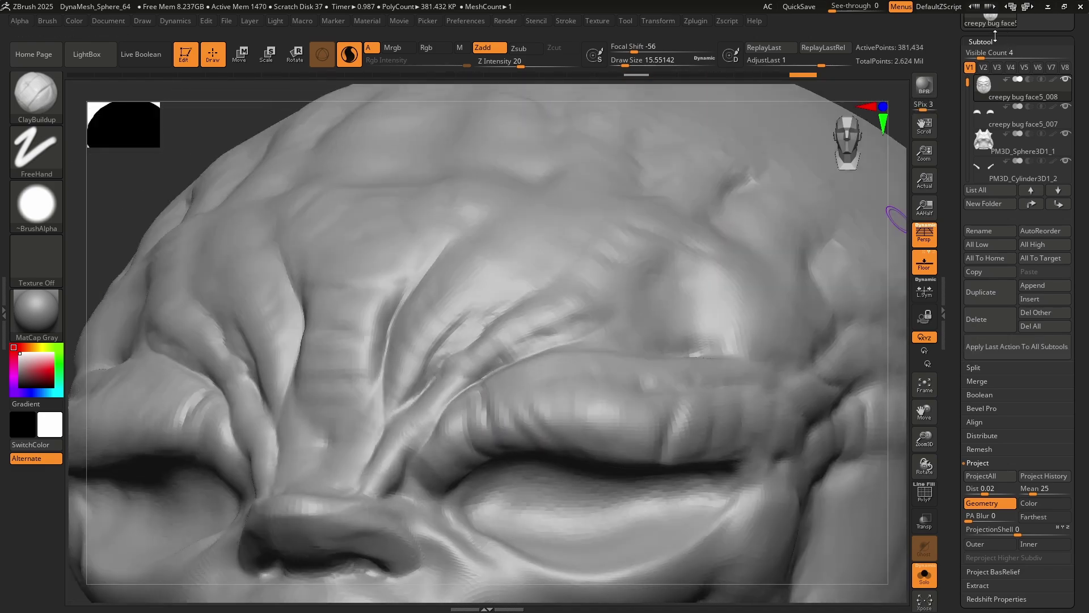
Divide the head to subdivision level 4 and project the original sculpt's fine detail onto it from history
{"action": "left_click", "coordinate": [994, 41]}
{"action": "left_click", "coordinate": [989, 55]}
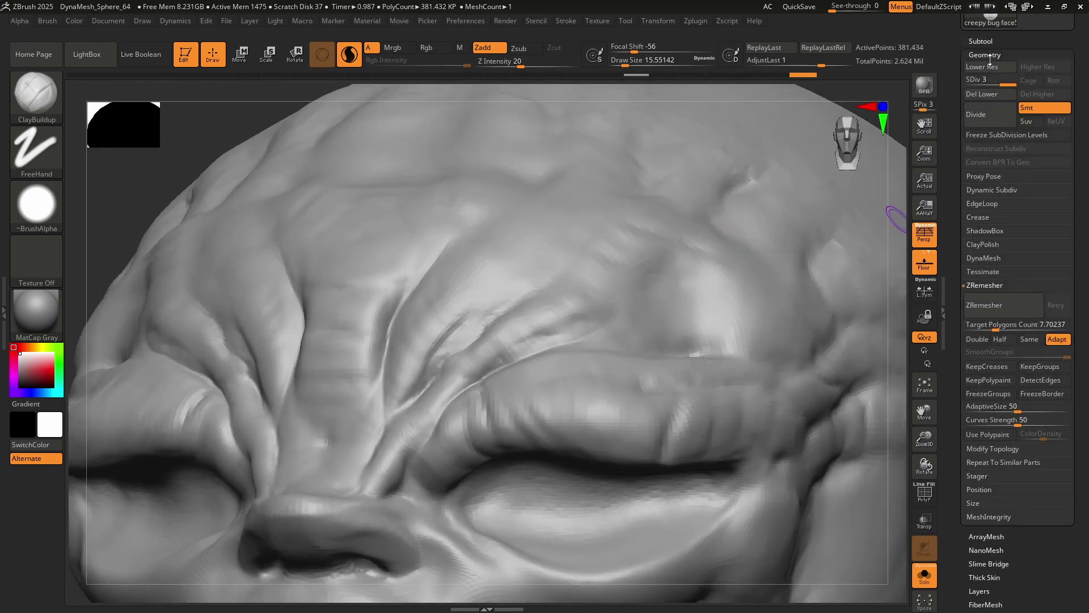
{"action": "left_click", "coordinate": [988, 116]}
{"action": "left_click", "coordinate": [981, 41]}
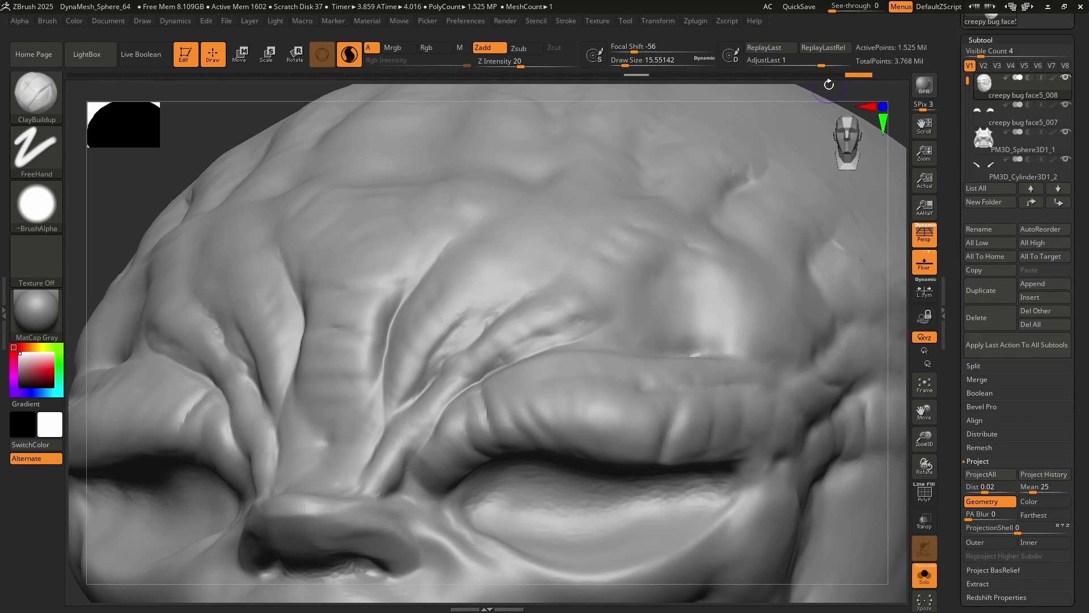
{"action": "mouse_move", "coordinate": [657, 373]}
{"action": "right_mouse_down", "text": "ctrl"}
{"action": "mouse_move", "coordinate": [657, 319]}
{"action": "mouse_move", "coordinate": [615, 226]}
{"action": "right_mouse_up", "text": "ctrl"}
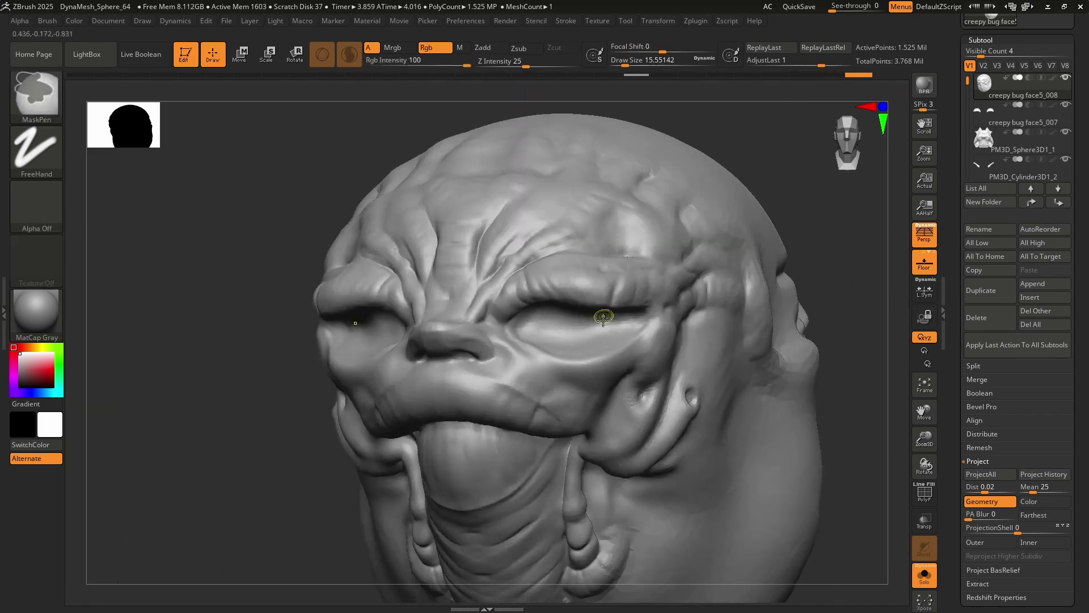
Compare the eye and nose detail before and after the last subdivision and projection by stepping through the undo history
{"action": "right_click_drag", "start_coordinate": [603, 318], "coordinate": [642, 334], "text": "ctrl"}
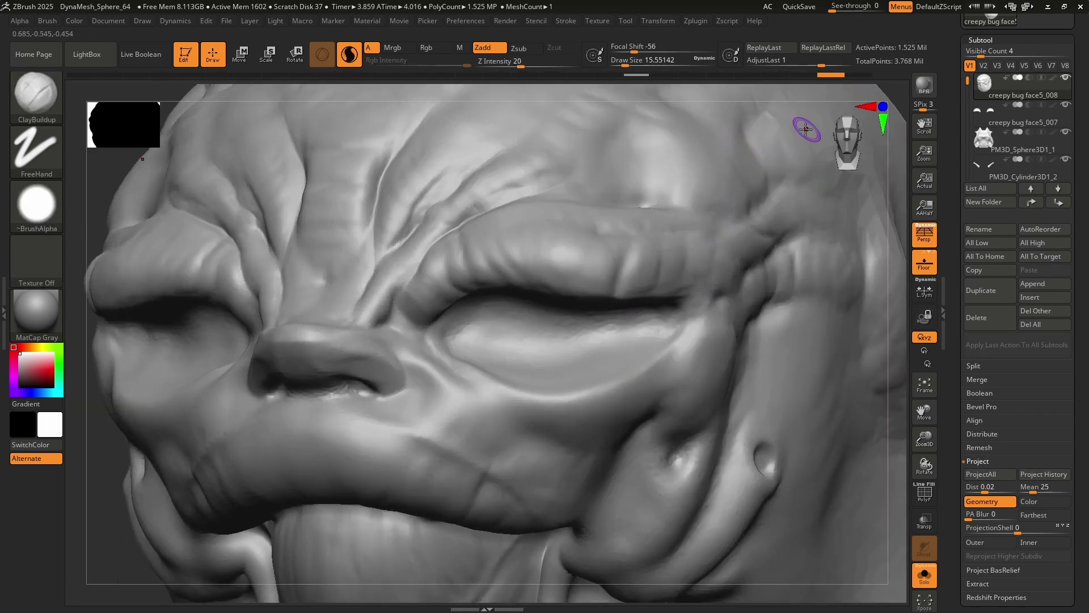
{"action": "key", "text": "shift+d"}
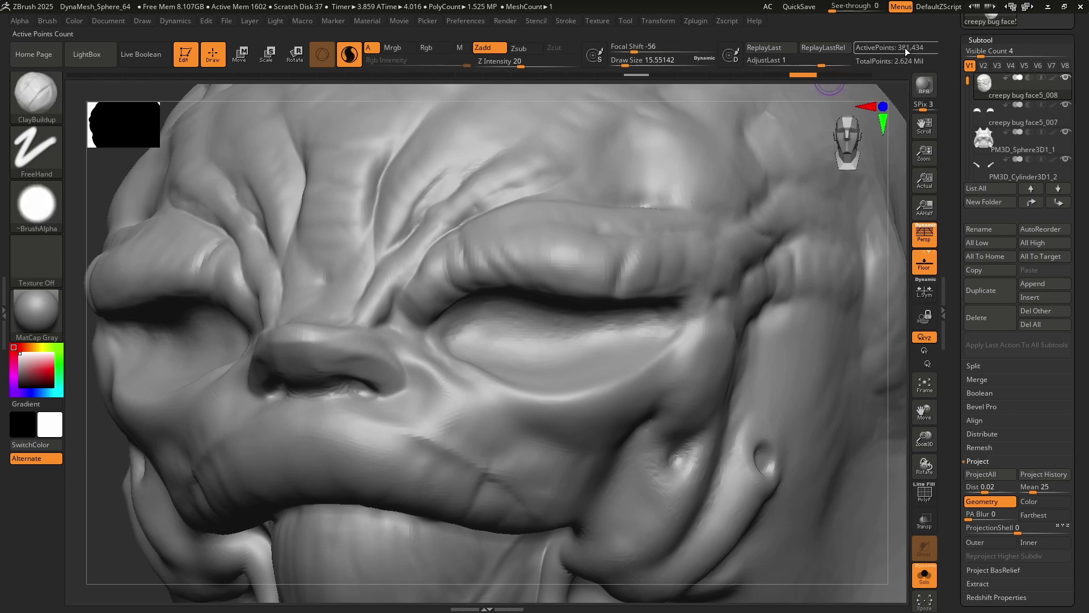
{"action": "key", "text": "ctrl+z"}
{"action": "right_click_drag", "start_coordinate": [541, 294], "coordinate": [514, 321], "text": "ctrl"}
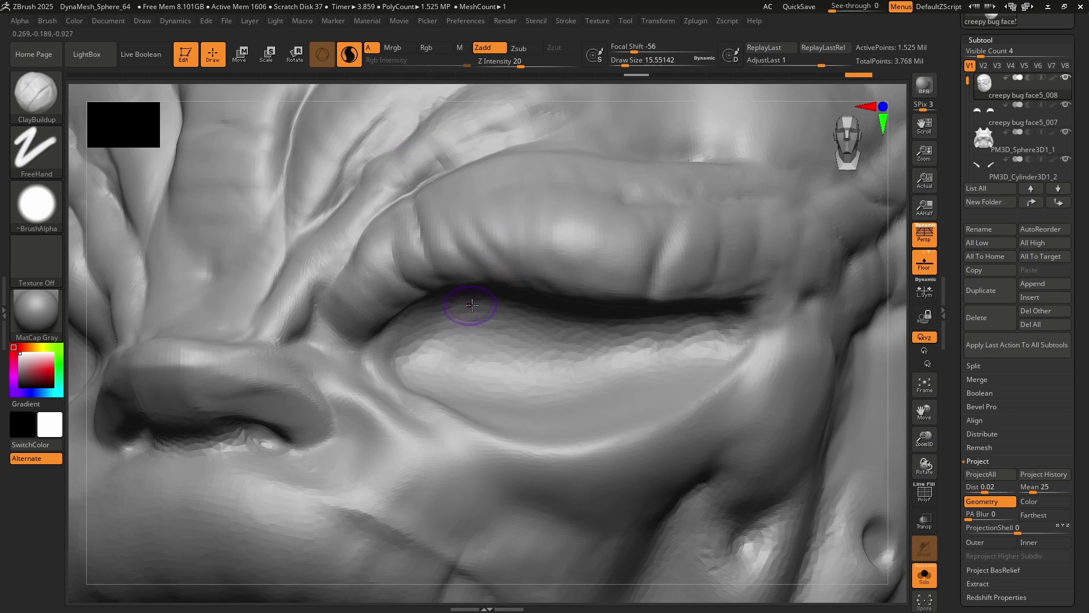
Try a curved ClayBuildup stroke across the upper eyelid on subdivision level 4, and undo it
{"action": "left_click", "coordinate": [992, 40]}
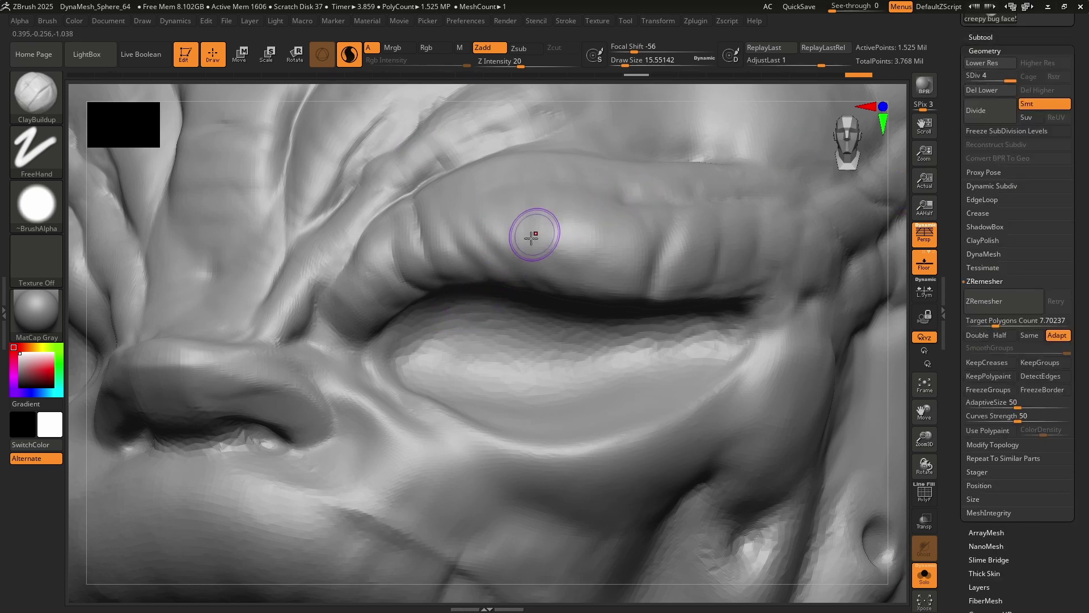
{"action": "left_click_drag", "start_coordinate": [466, 249], "coordinate": [649, 272]}
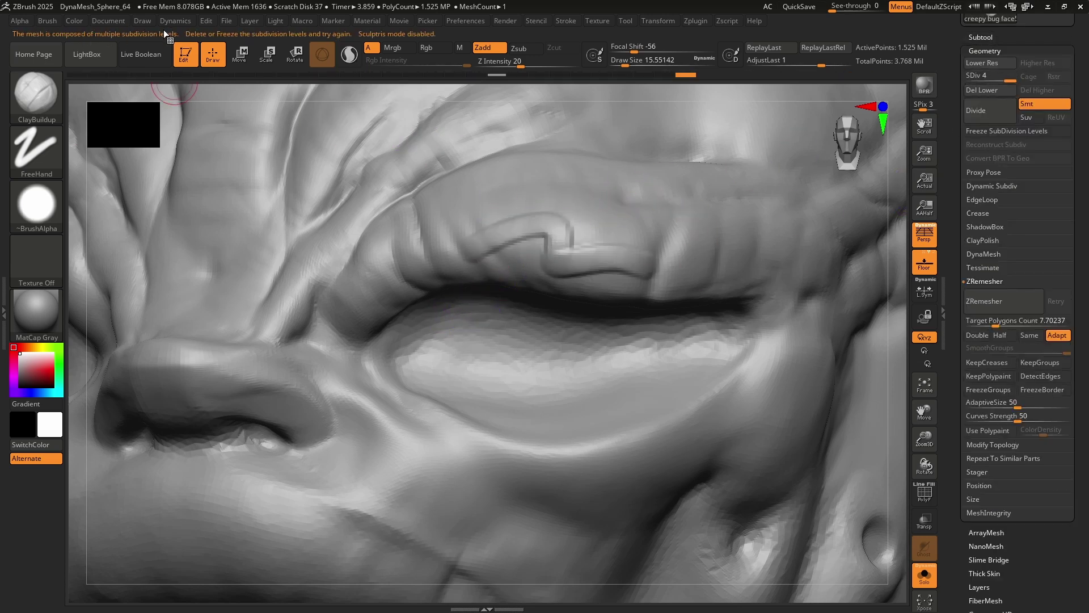
{"action": "key", "text": "ctrl+z"}
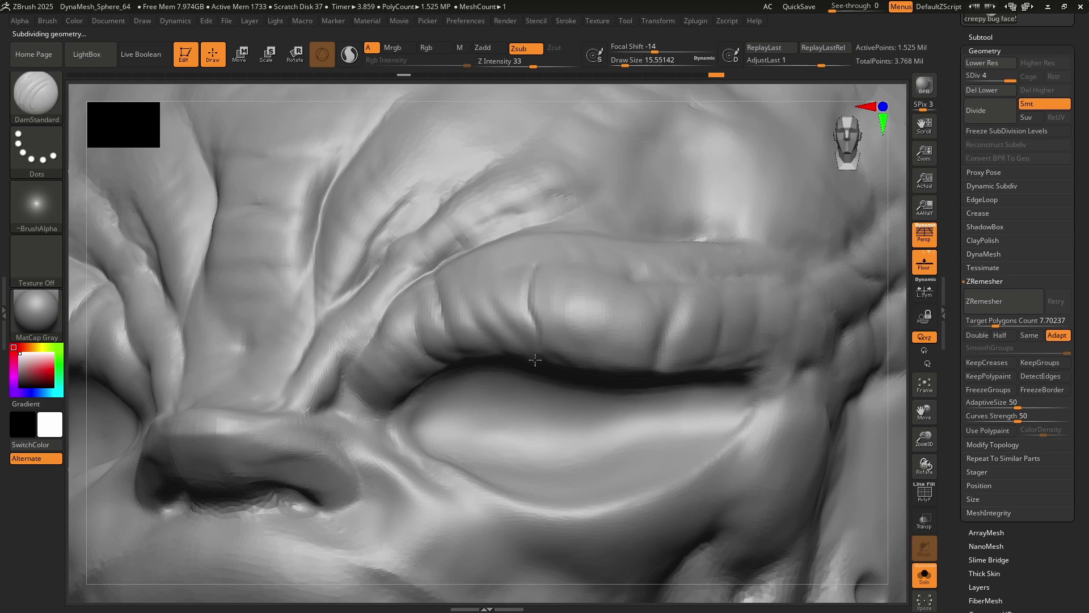
Carve creases across the upper eyelid fold with the DamStandard brush on level 4, and check the mesh in polyframe and from the front
{"action": "left_click_drag", "start_coordinate": [614, 345], "coordinate": [617, 279]}
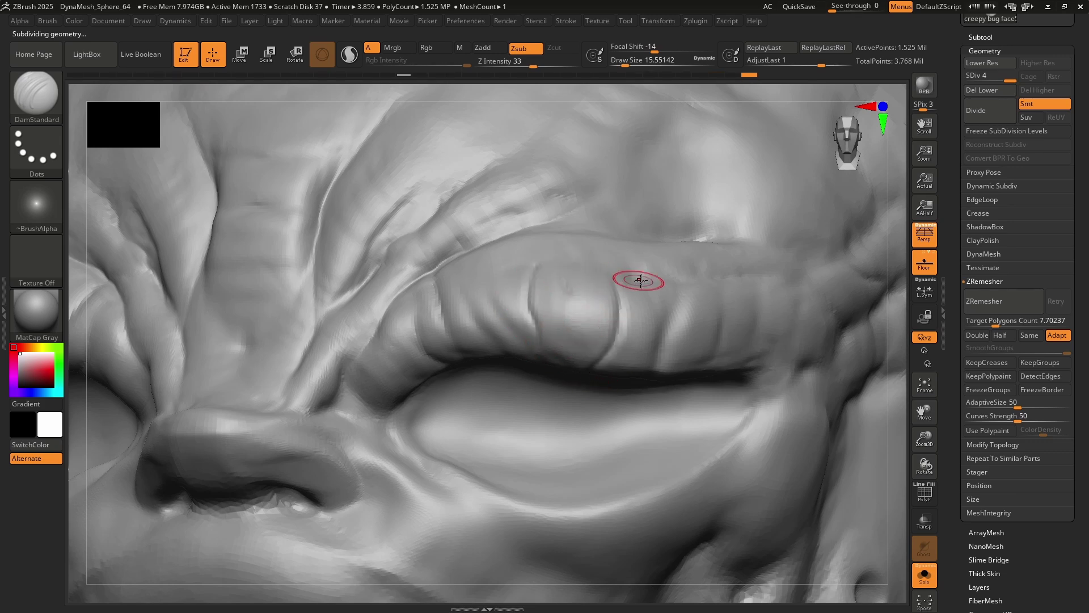
{"action": "mouse_move", "coordinate": [613, 328]}
{"action": "right_mouse_down", "text": "ctrl"}
{"action": "mouse_move", "coordinate": [588, 255]}
{"action": "mouse_move", "coordinate": [527, 264]}
{"action": "mouse_move", "coordinate": [685, 406]}
{"action": "mouse_move", "coordinate": [540, 304]}
{"action": "right_mouse_up", "text": "ctrl"}
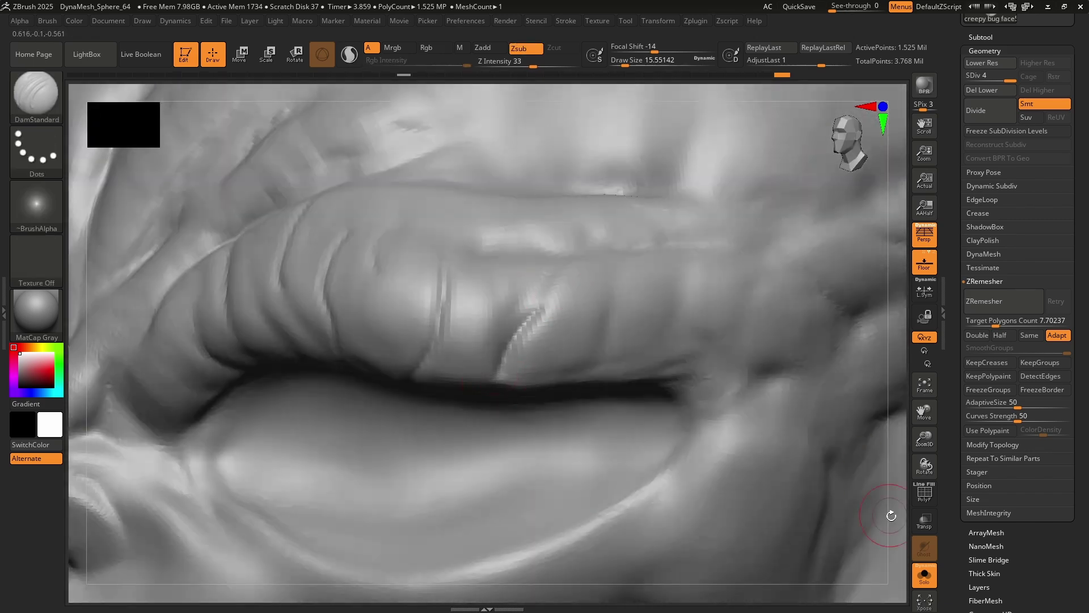
{"action": "left_click", "coordinate": [925, 492]}
{"action": "right_click_drag", "start_coordinate": [905, 489], "coordinate": [898, 458], "text": "ctrl"}
{"action": "key", "text": "shift+f"}
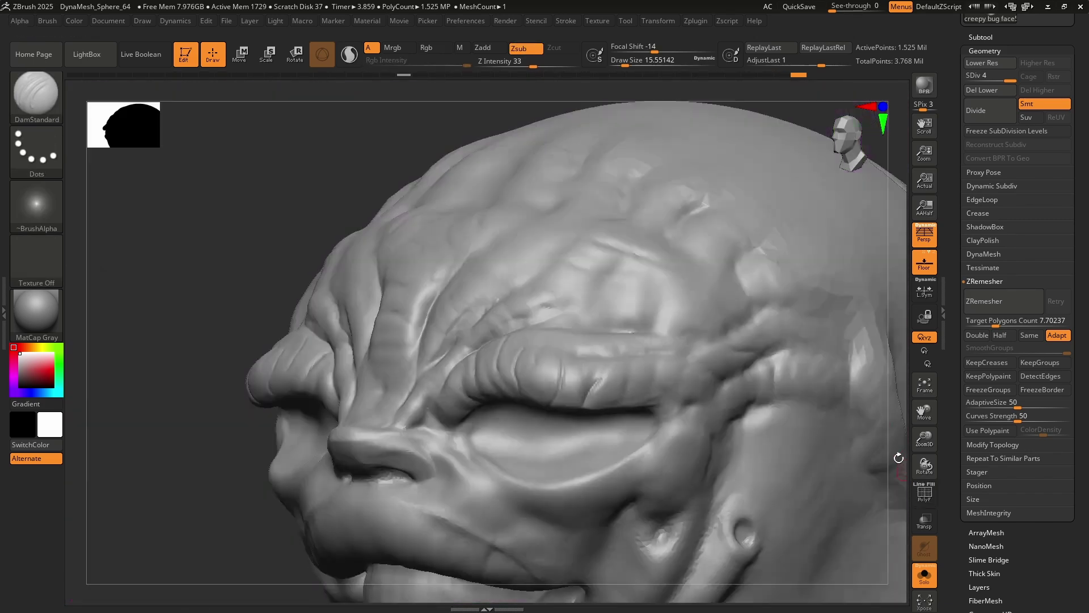
{"action": "right_click_drag", "start_coordinate": [365, 389], "coordinate": [527, 365], "text": "shift"}
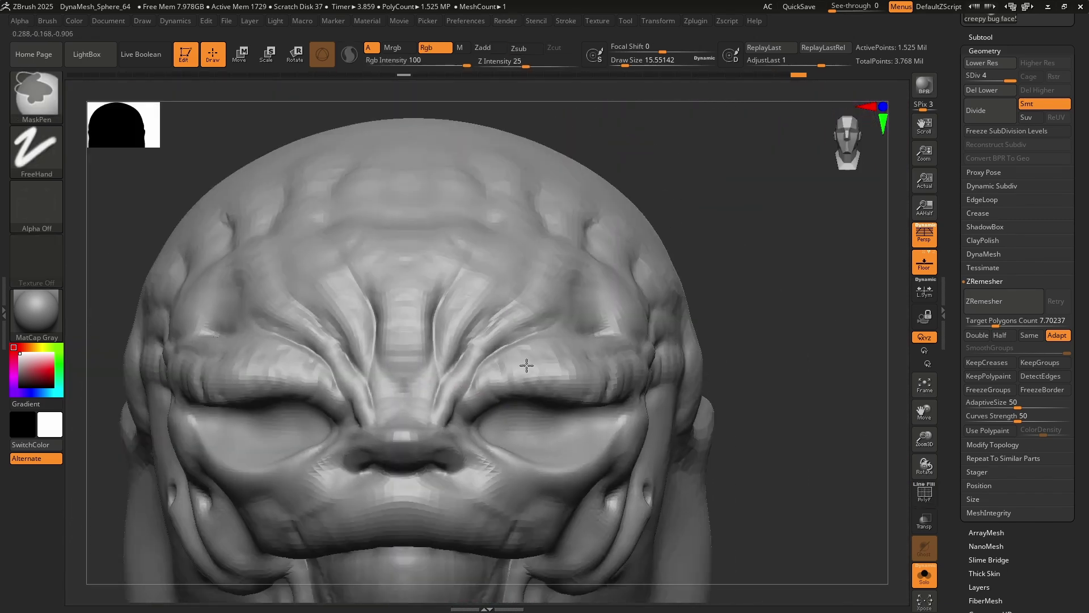